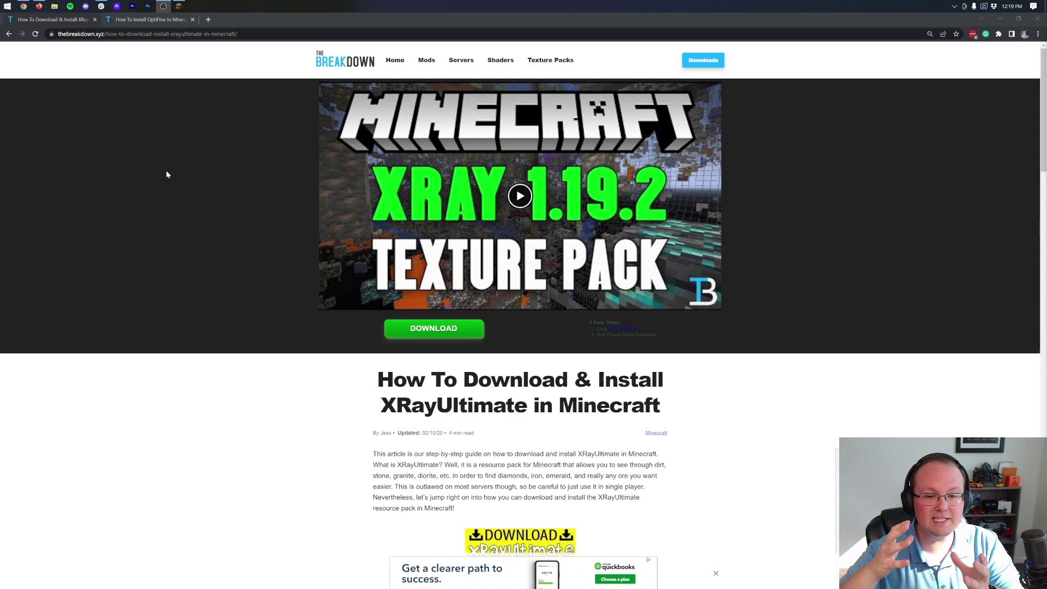
- Open the XRayUltimate download page from the guide article and download Xray_Ultimate_1.19_v4.2.3.zip from the recent files
{"action": "scroll", "coordinate": [305, 188], "scroll_direction": "down", "scroll_amount": 4}
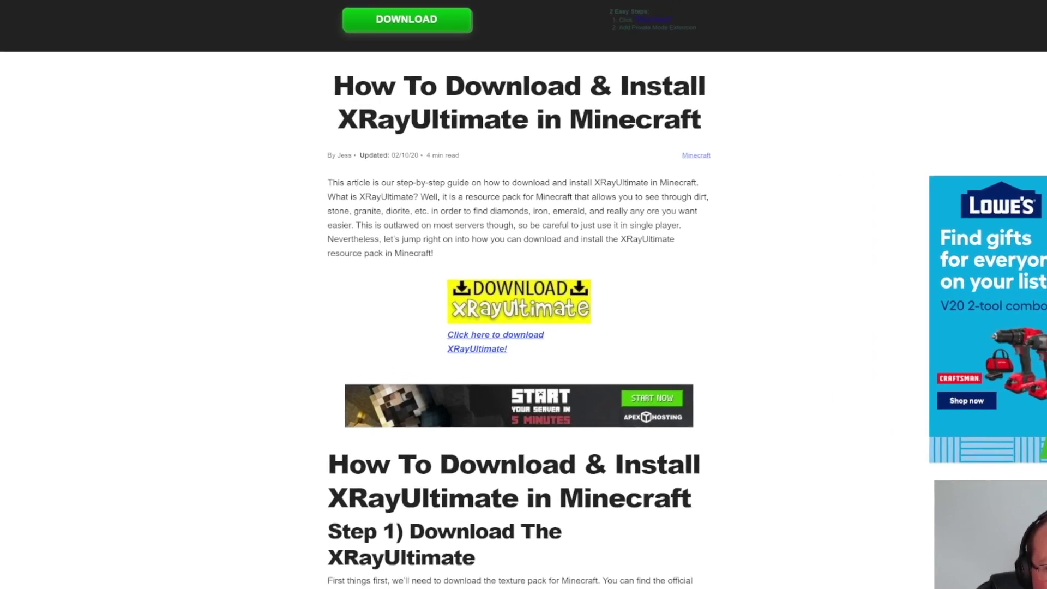
{"action": "scroll", "coordinate": [524, 295], "scroll_direction": "down", "scroll_amount": 5}
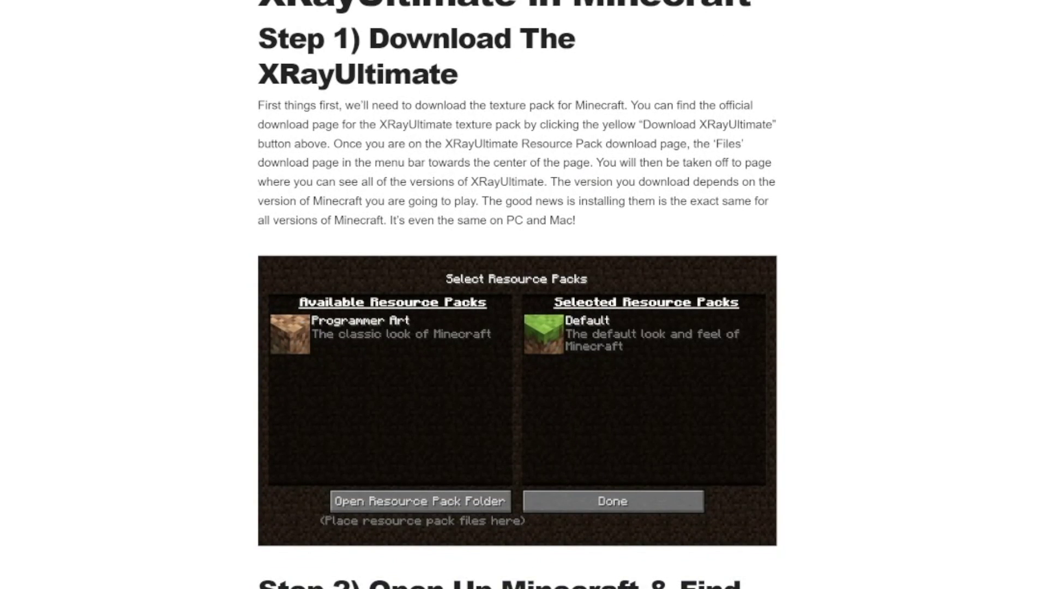
{"action": "scroll", "coordinate": [524, 294], "scroll_direction": "down", "scroll_amount": 10}
{"action": "scroll", "coordinate": [524, 294], "scroll_direction": "up", "scroll_amount": 15}
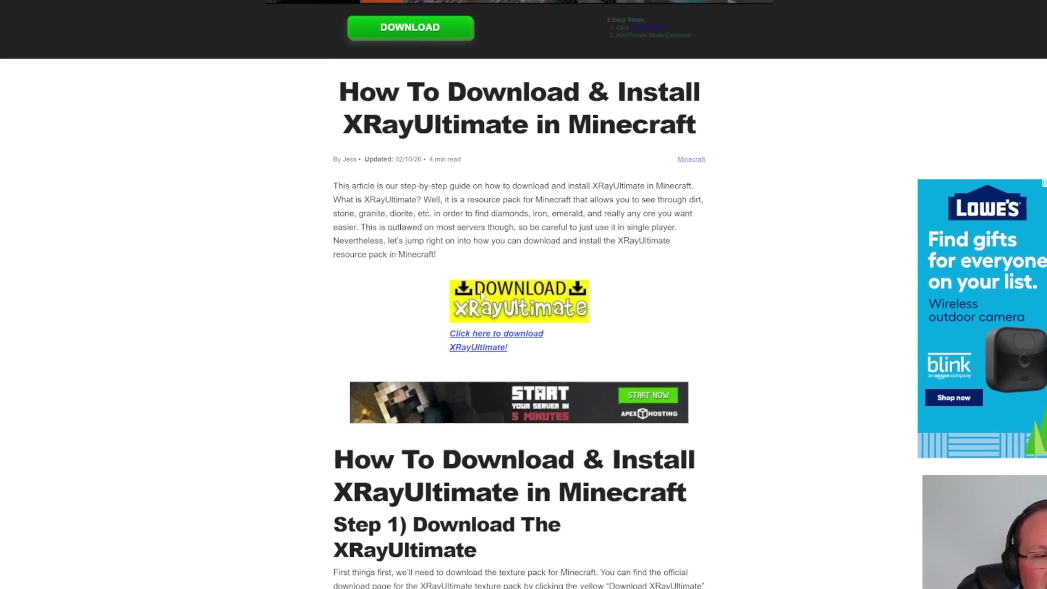
{"action": "left_click", "coordinate": [464, 296]}
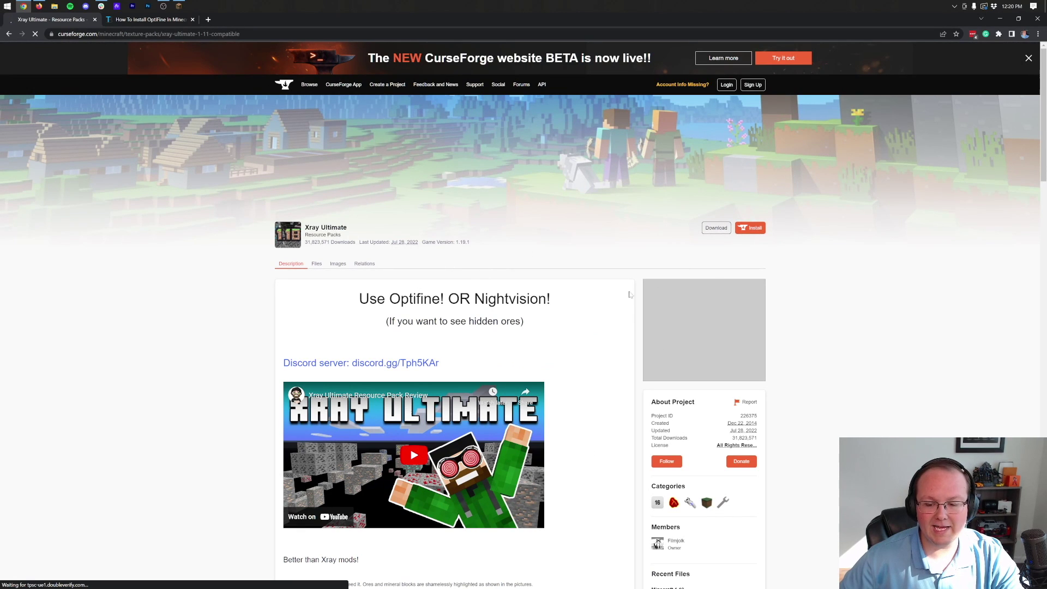
{"action": "scroll", "coordinate": [630, 295], "scroll_direction": "down", "scroll_amount": 5}
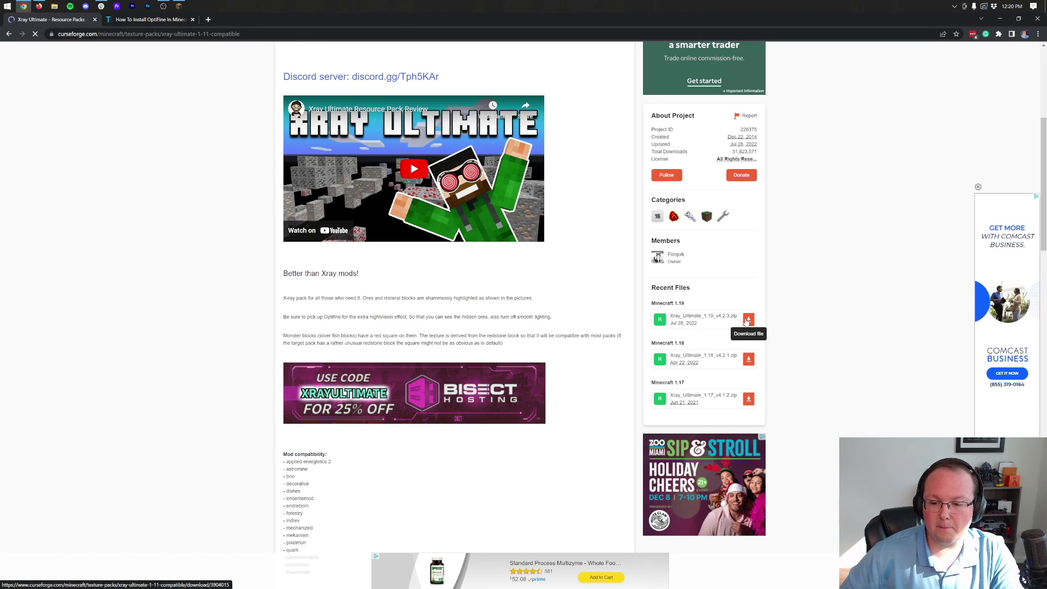
{"action": "left_click", "coordinate": [748, 320]}
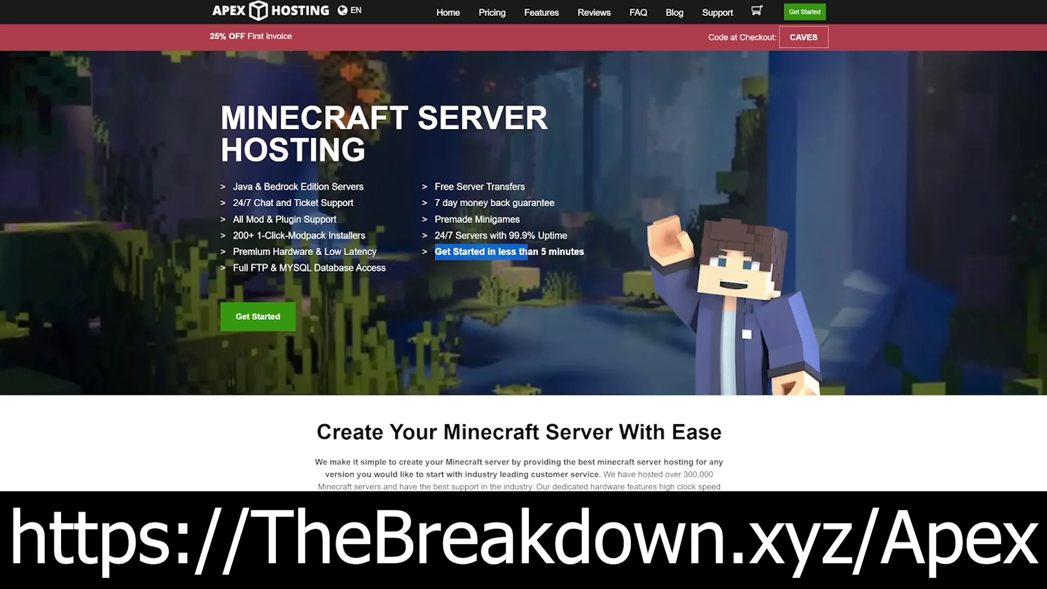
{"action": "scroll", "coordinate": [413, 278], "scroll_direction": "down", "scroll_amount": 6}
{"action": "left_click_drag", "start_coordinate": [378, 239], "coordinate": [396, 251]}
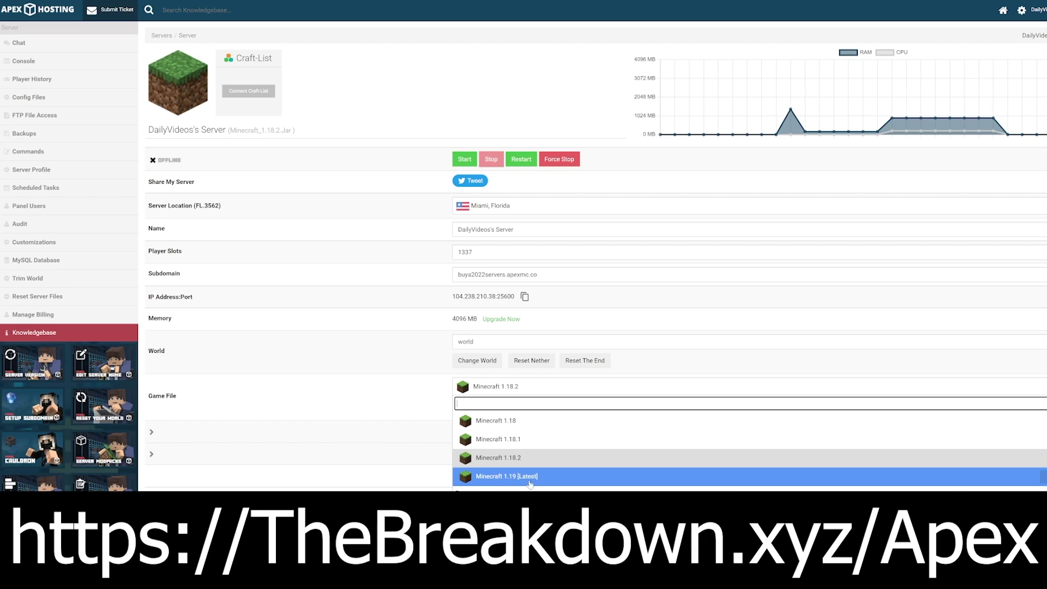
- Change the server's game file to Minecraft 1.19 [Latest] and choose to create a new world
{"action": "left_click", "coordinate": [508, 476]}
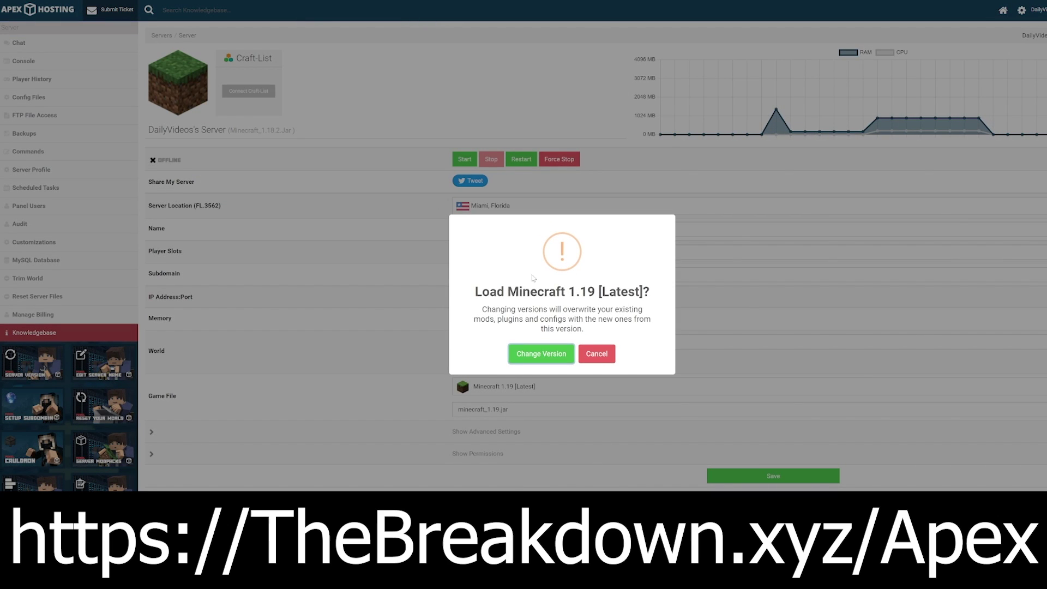
{"action": "left_click", "coordinate": [546, 354]}
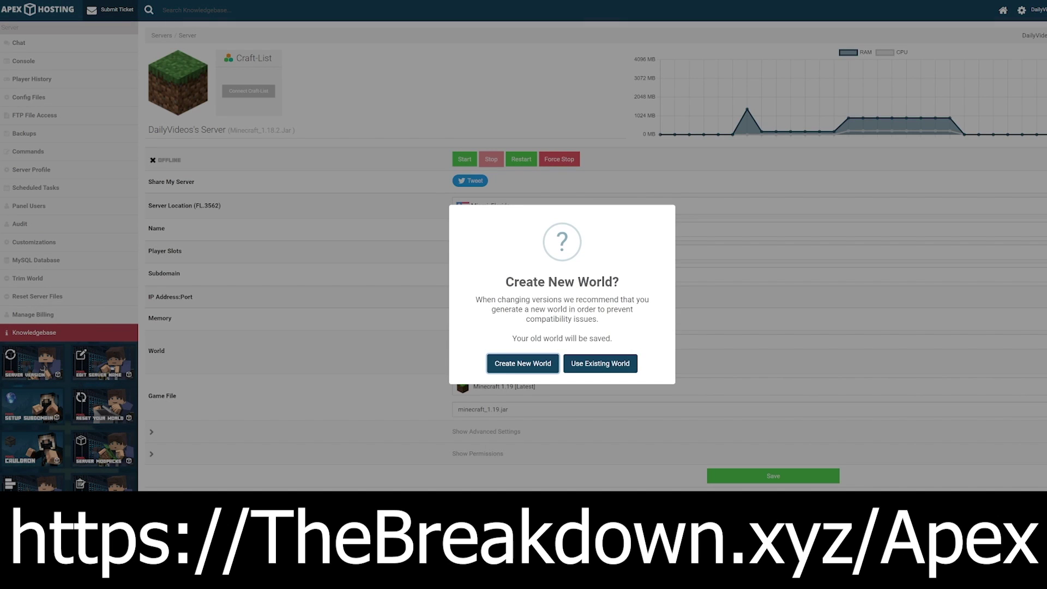
{"action": "left_click", "coordinate": [542, 363]}
{"action": "left_click", "coordinate": [543, 364]}
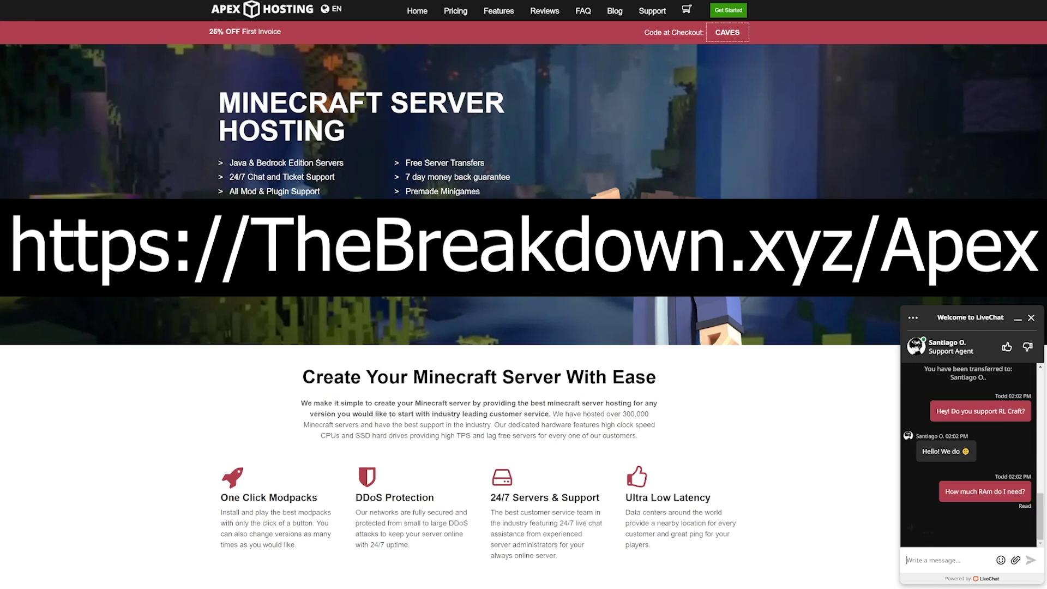
- Send the reply "Awesome! Thank you" to the support agent in the live chat
{"action": "type", "text": "Awesome! Thank you"}
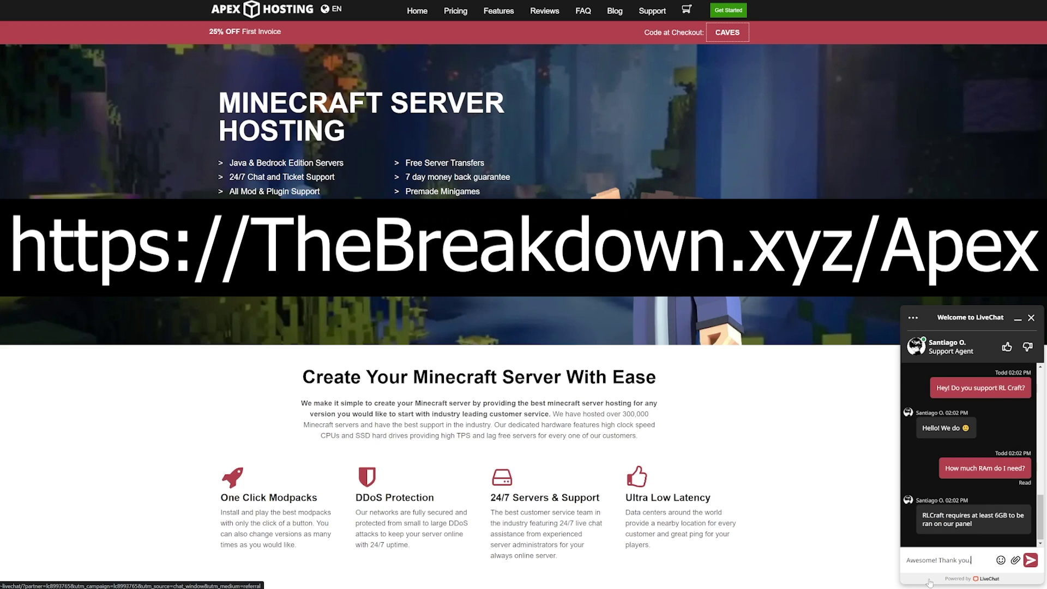
{"action": "key", "text": "Return"}
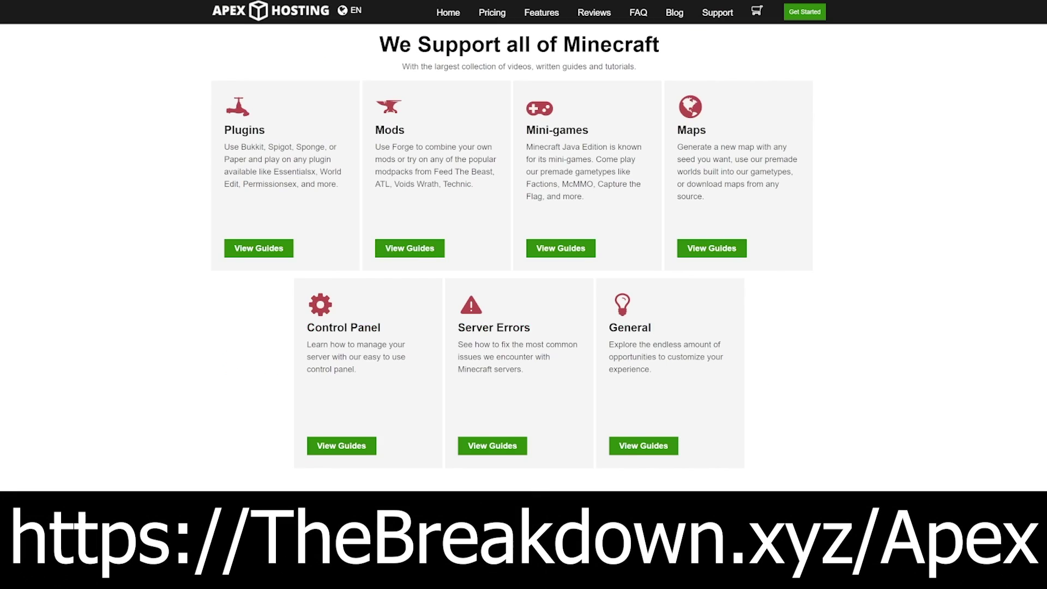
{"action": "scroll", "coordinate": [523, 294], "scroll_direction": "down", "scroll_amount": 15}
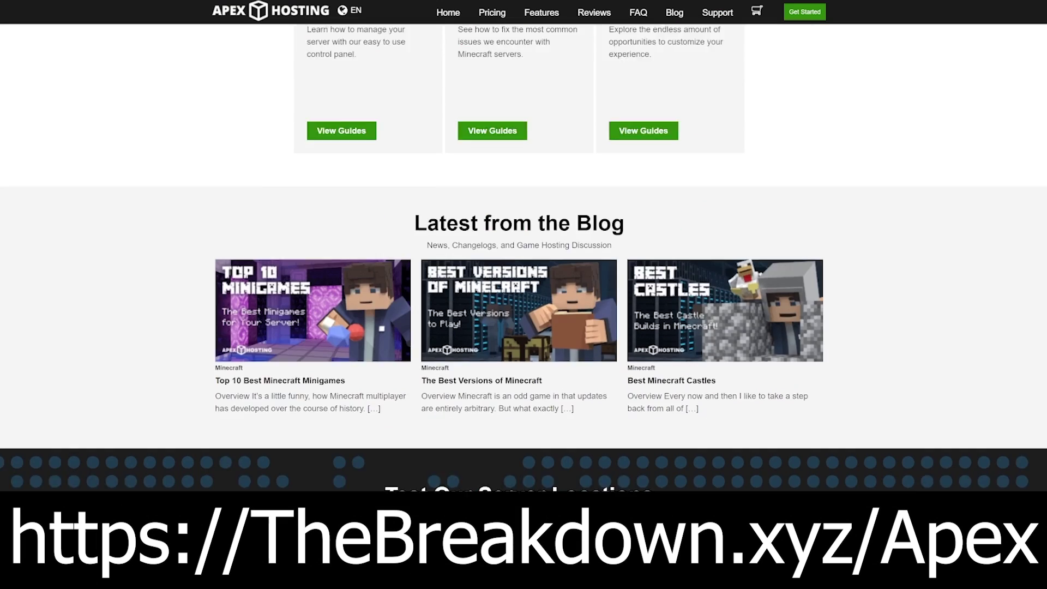
{"action": "scroll", "coordinate": [523, 262], "scroll_direction": "down", "scroll_amount": 1}
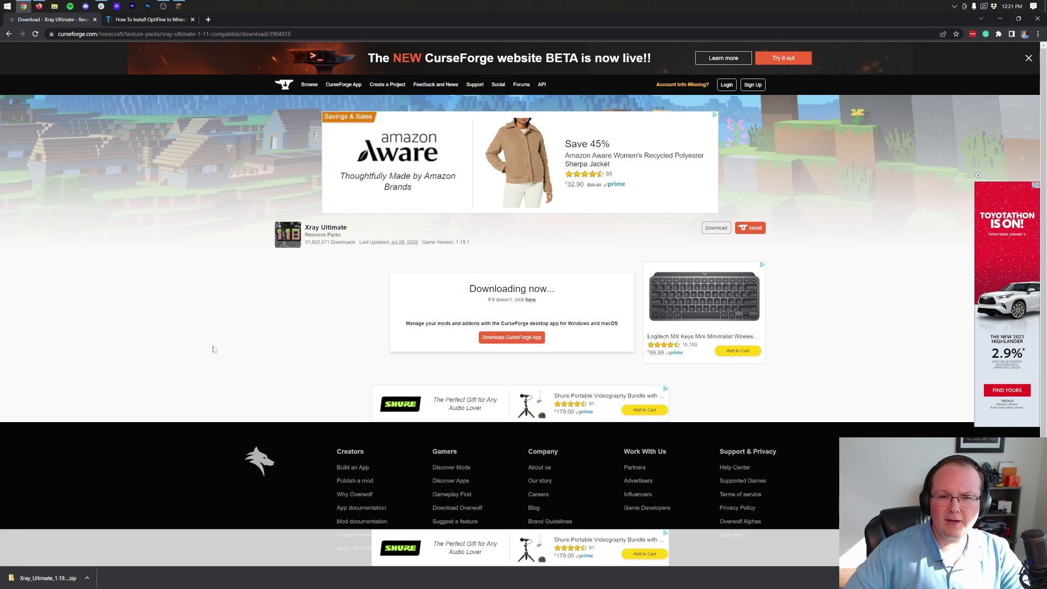
- Bring up the already open guide on installing OptiFine in Minecraft
{"action": "left_click", "coordinate": [150, 19]}
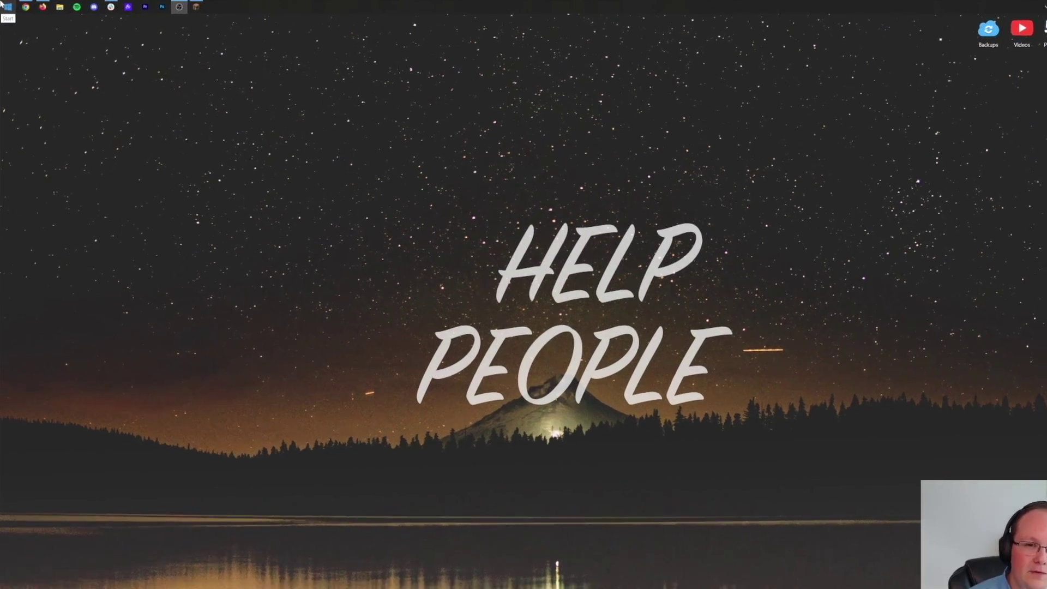
- Find and open the Downloads folder in File Explorer
{"action": "left_click", "coordinate": [3, 5]}
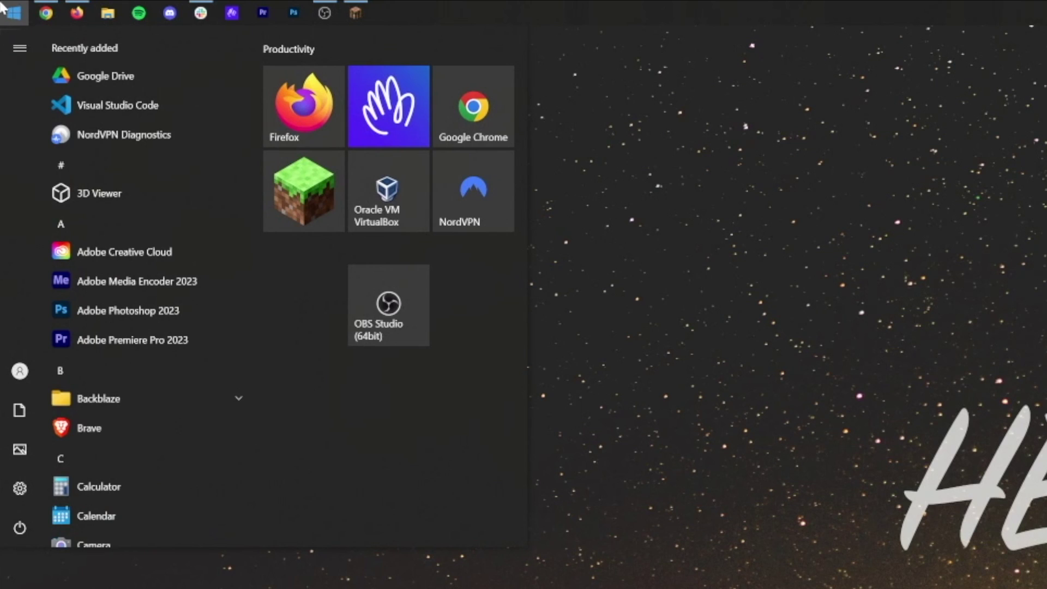
{"action": "type", "text": "down"}
{"action": "key", "text": "Return"}
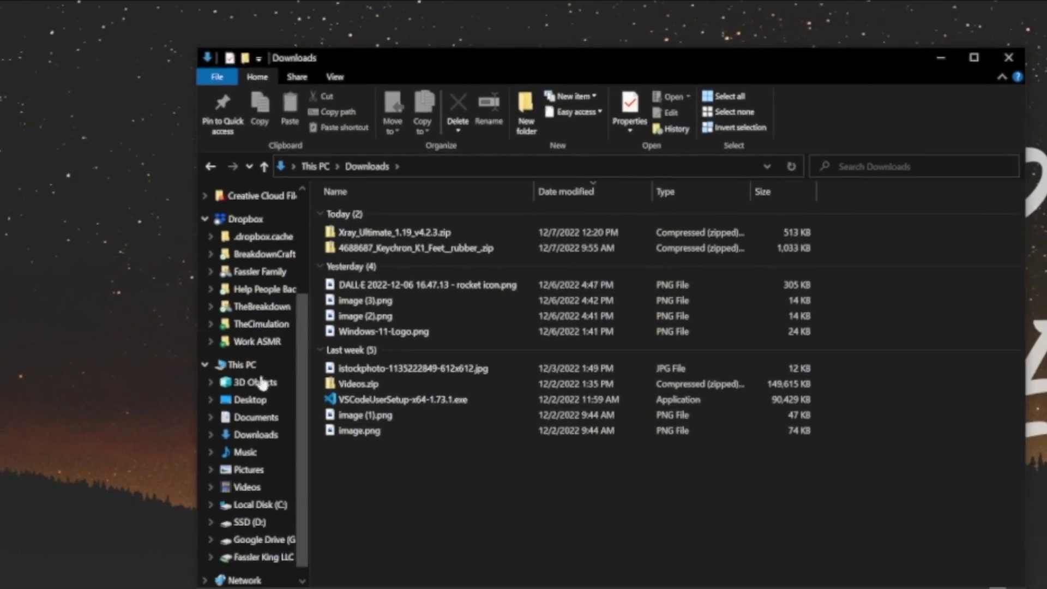
{"action": "left_click", "coordinate": [256, 435]}
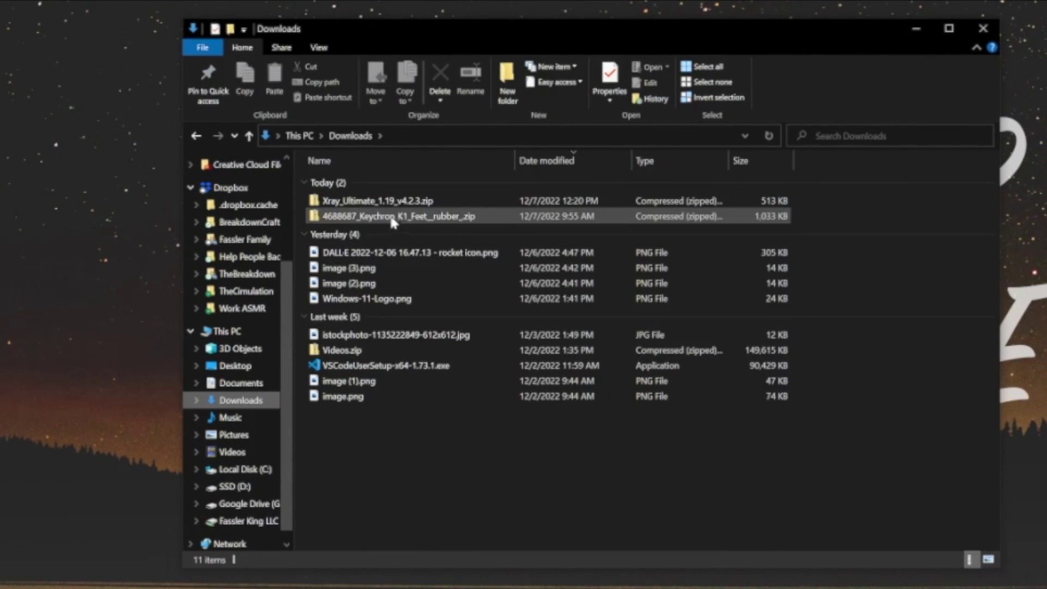
- Move Xray_Ultimate_1.19_v4.2.3.zip from the Downloads folder to the desktop and close the folder window
{"action": "left_click", "coordinate": [357, 201]}
{"action": "left_click_drag", "start_coordinate": [369, 205], "coordinate": [682, 0]}
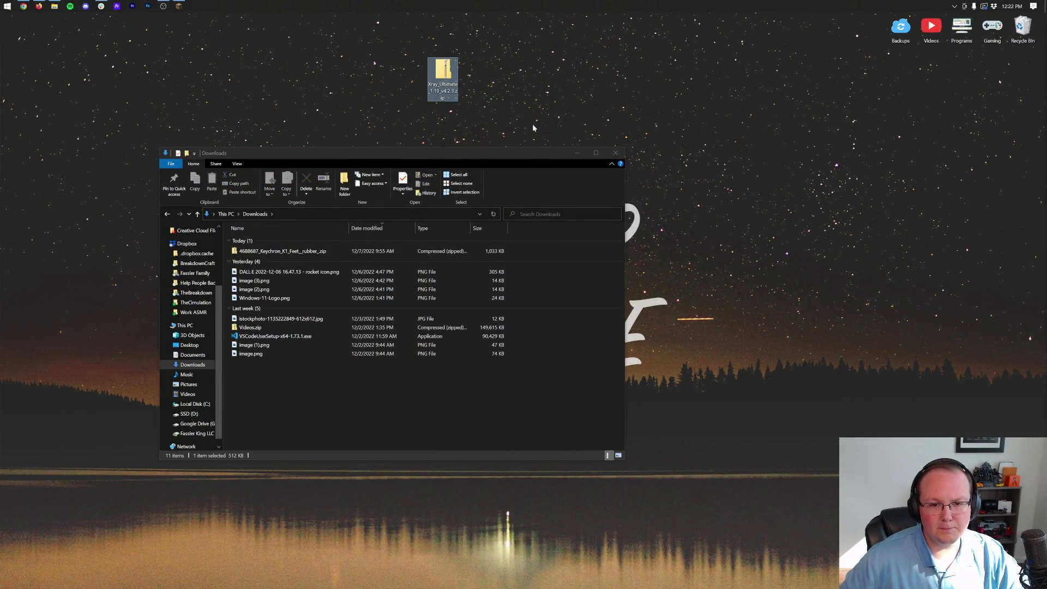
{"action": "left_click", "coordinate": [616, 153]}
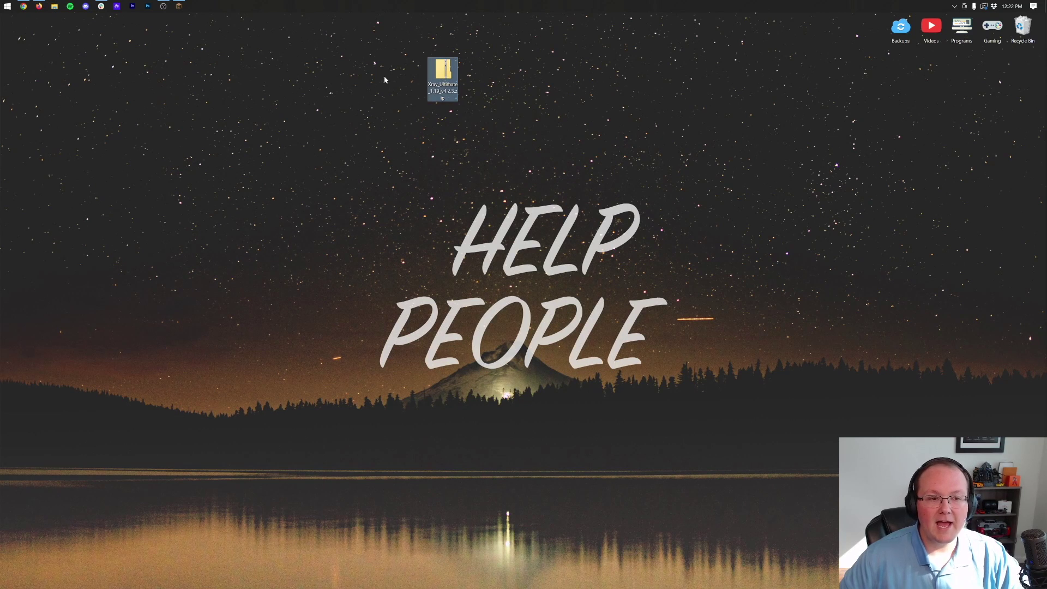
- Switch to the running Minecraft 1.19.3 game and open its options
{"action": "left_click", "coordinate": [179, 7]}
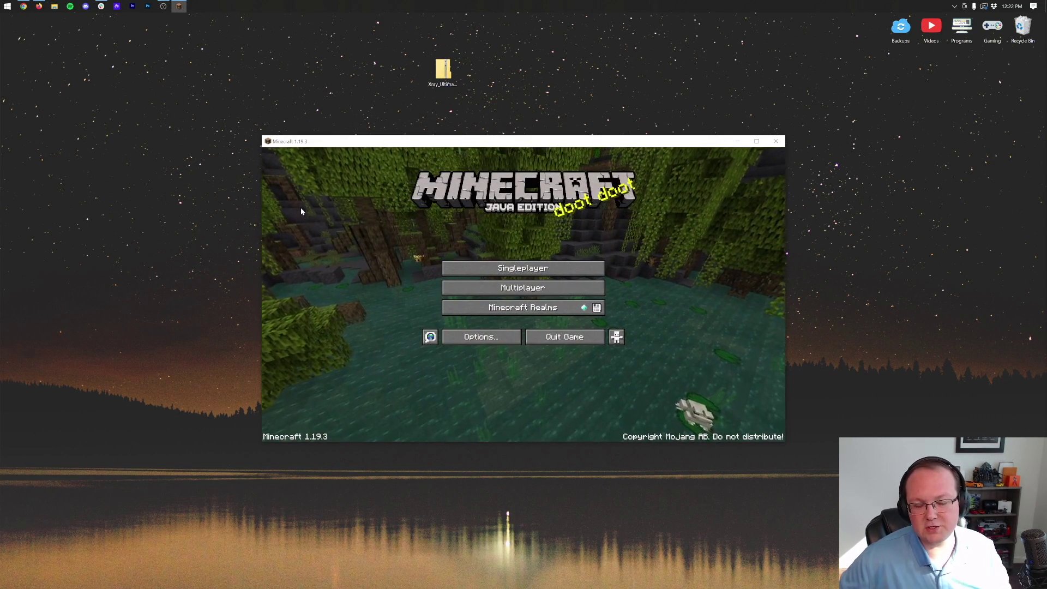
{"action": "left_click", "coordinate": [469, 340]}
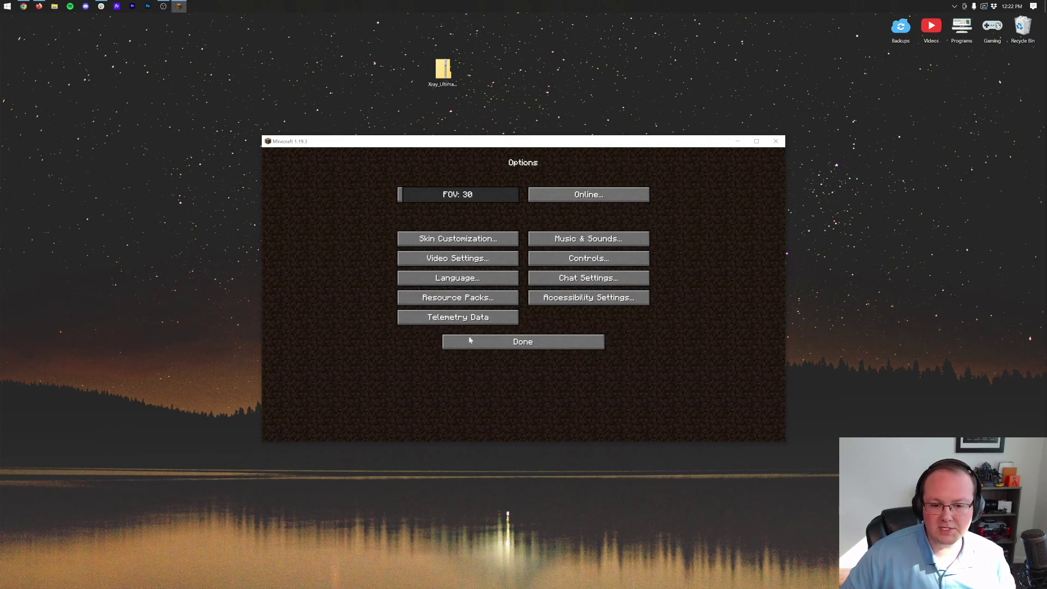
{"action": "left_click", "coordinate": [465, 303]}
{"action": "left_click", "coordinate": [568, 415]}
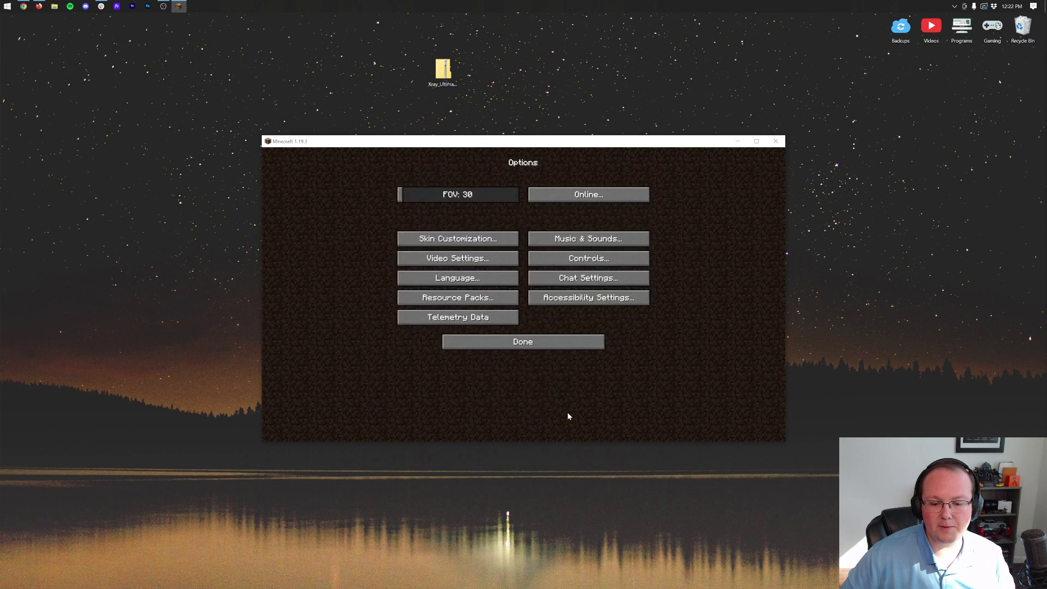
{"action": "left_click", "coordinate": [552, 345]}
{"action": "left_click", "coordinate": [484, 342]}
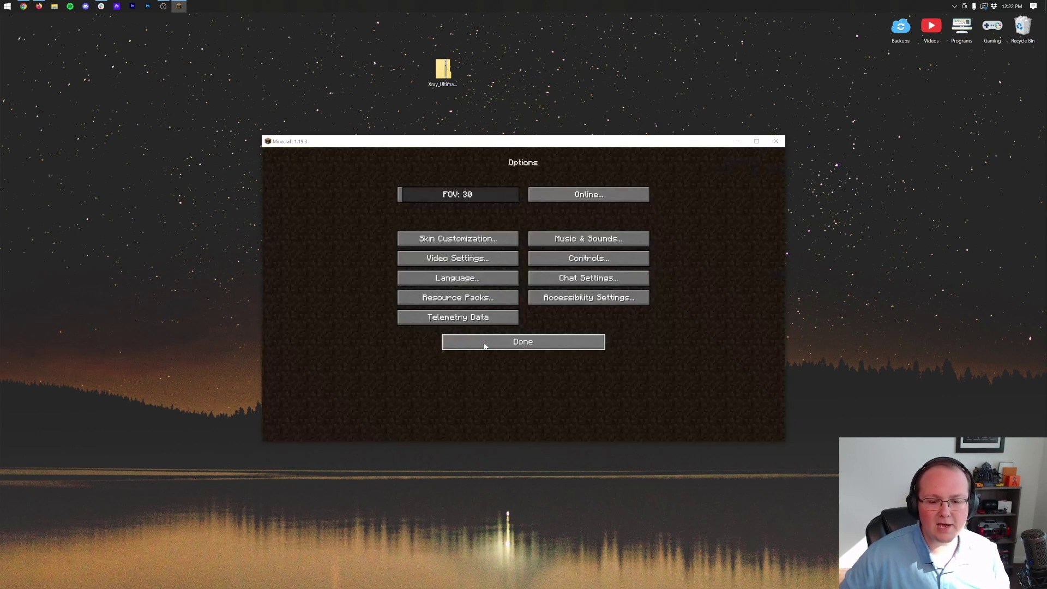
- Open the resource pack folder from the game's resource pack settings and reposition its window over the game
{"action": "left_click", "coordinate": [463, 299]}
{"action": "left_click", "coordinate": [464, 410]}
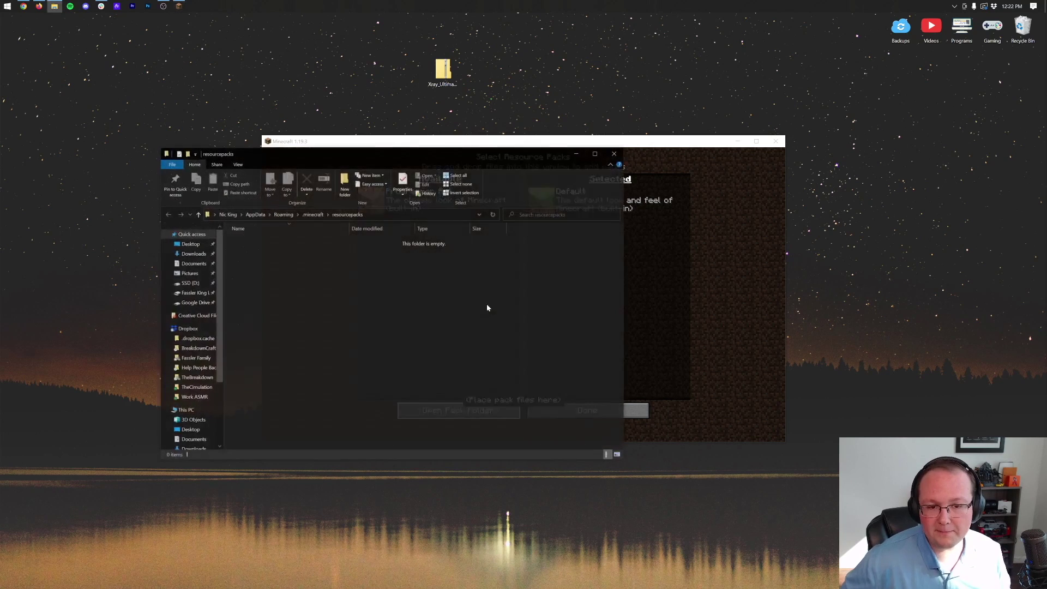
{"action": "left_click_drag", "start_coordinate": [417, 155], "coordinate": [538, 148]}
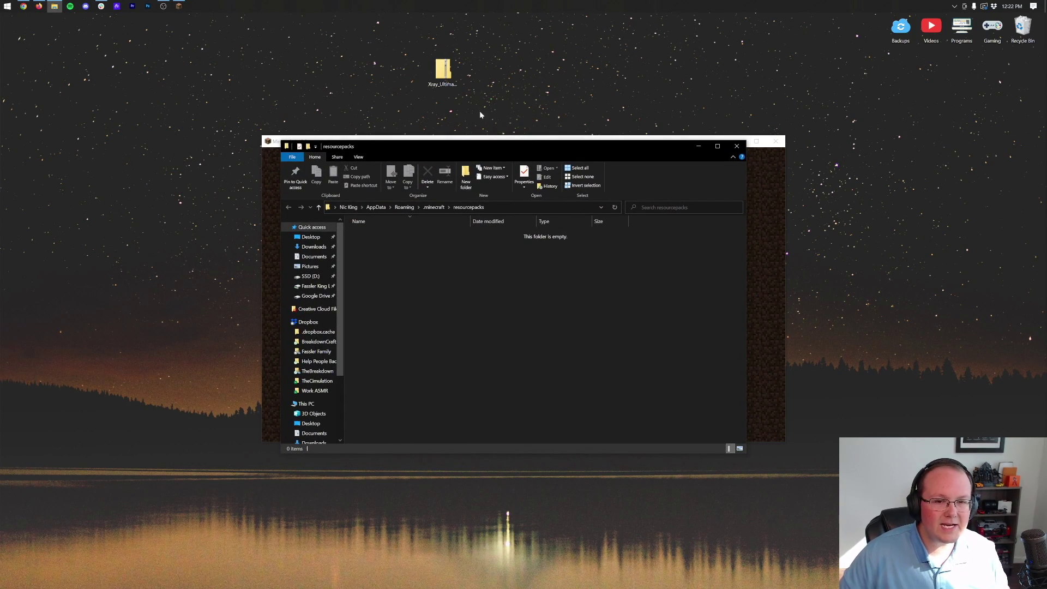
- Move the Xray Ultimate zip from the desktop into the resourcepacks folder and close the folder window
{"action": "left_click", "coordinate": [452, 76]}
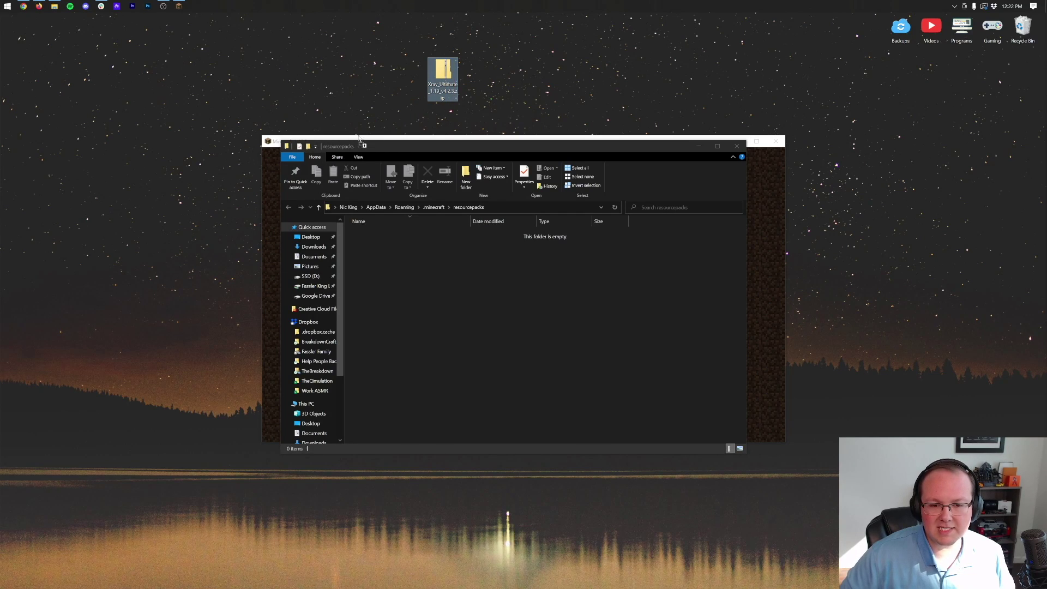
{"action": "left_click_drag", "start_coordinate": [359, 139], "coordinate": [456, 268]}
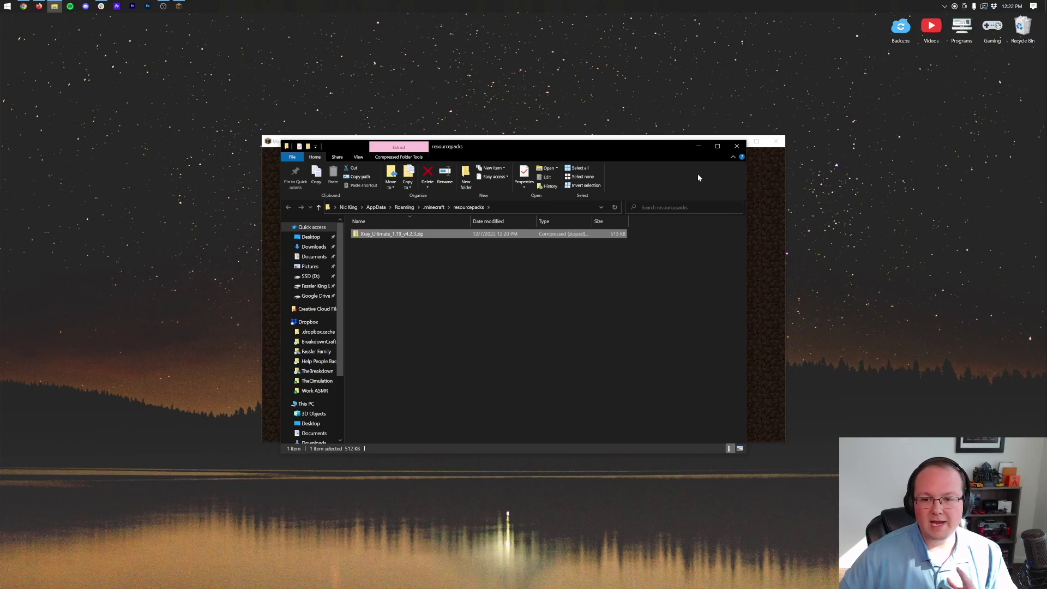
{"action": "left_click", "coordinate": [736, 146]}
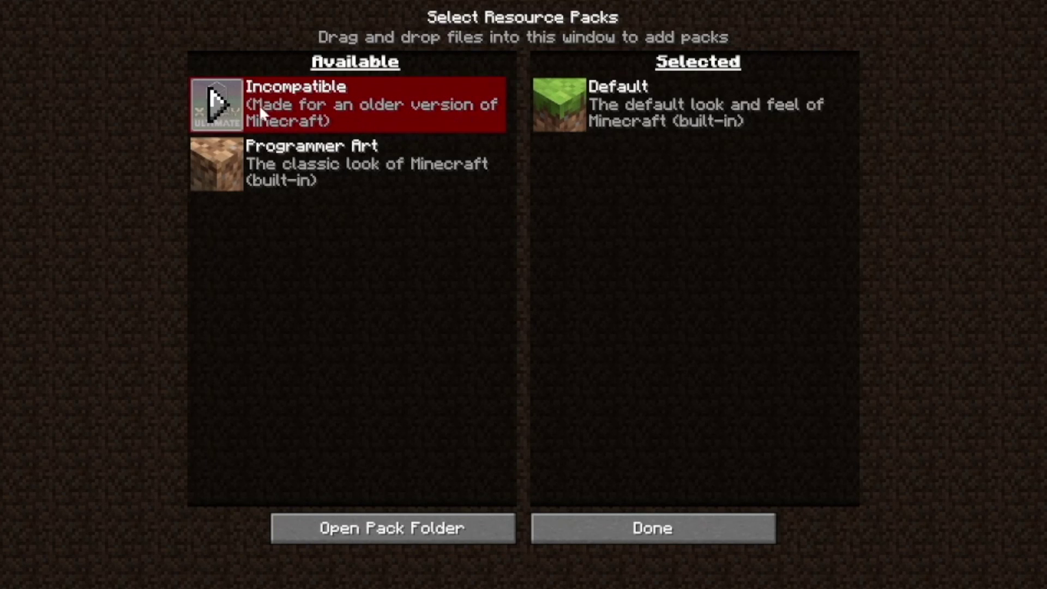
- Activate the Xray Ultimate resource pack despite its older version, apply it and return to the title screen
{"action": "left_click", "coordinate": [216, 104]}
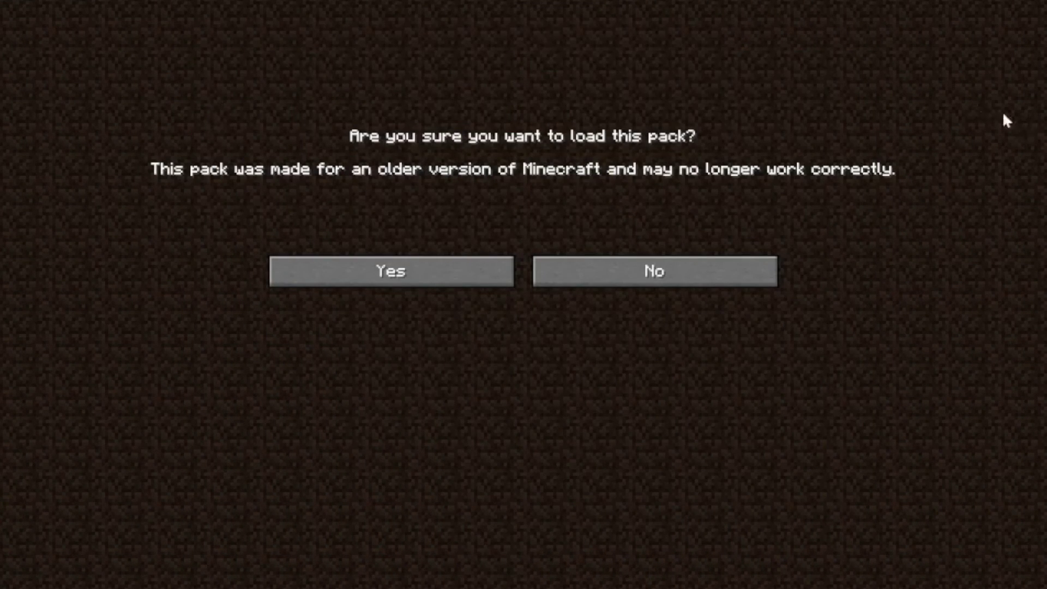
{"action": "left_click", "coordinate": [407, 281]}
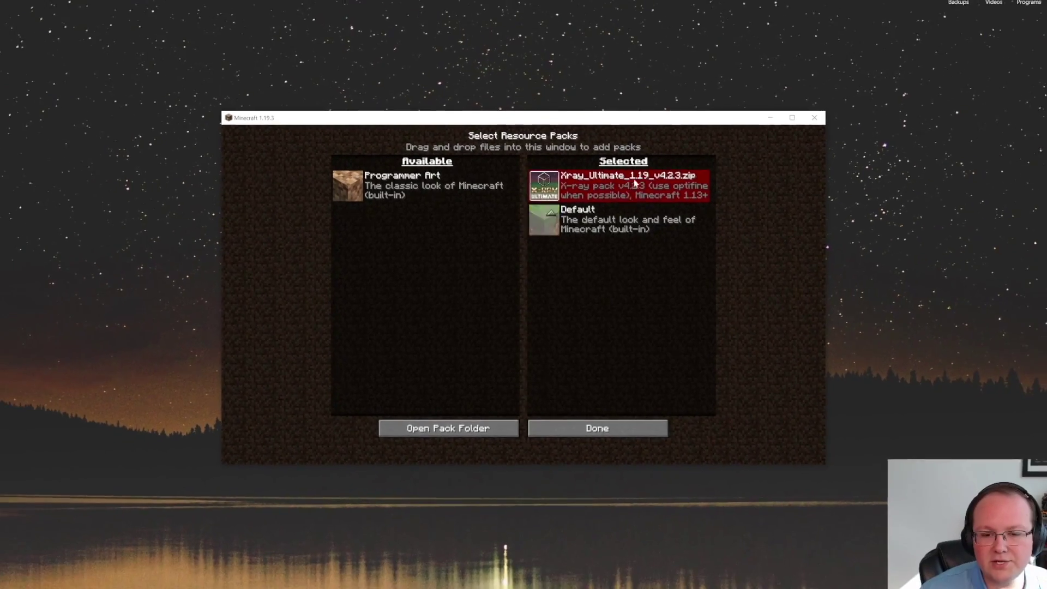
{"action": "left_click", "coordinate": [580, 432]}
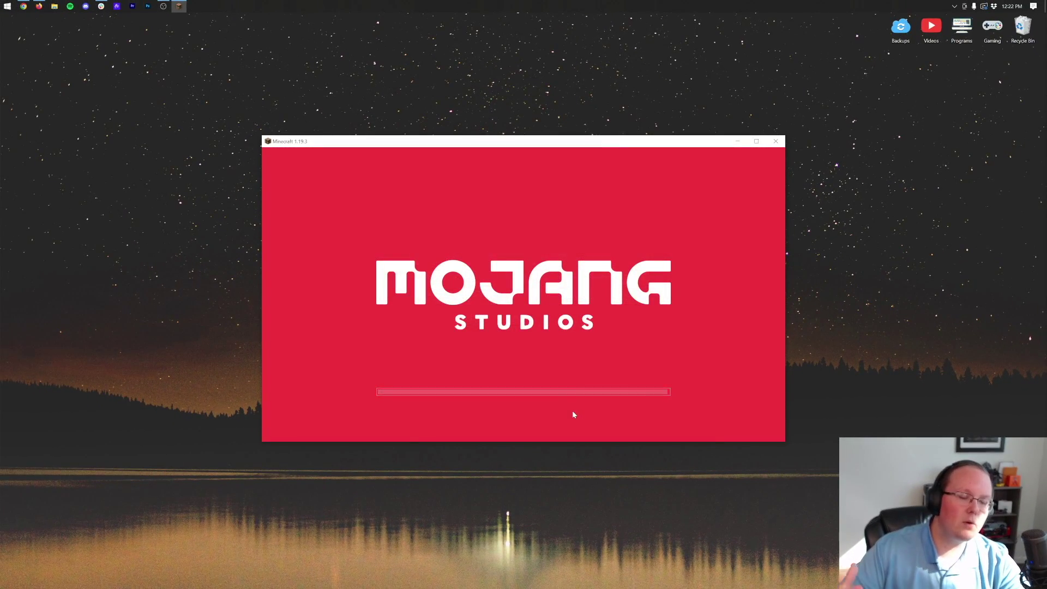
{"action": "left_click", "coordinate": [546, 341]}
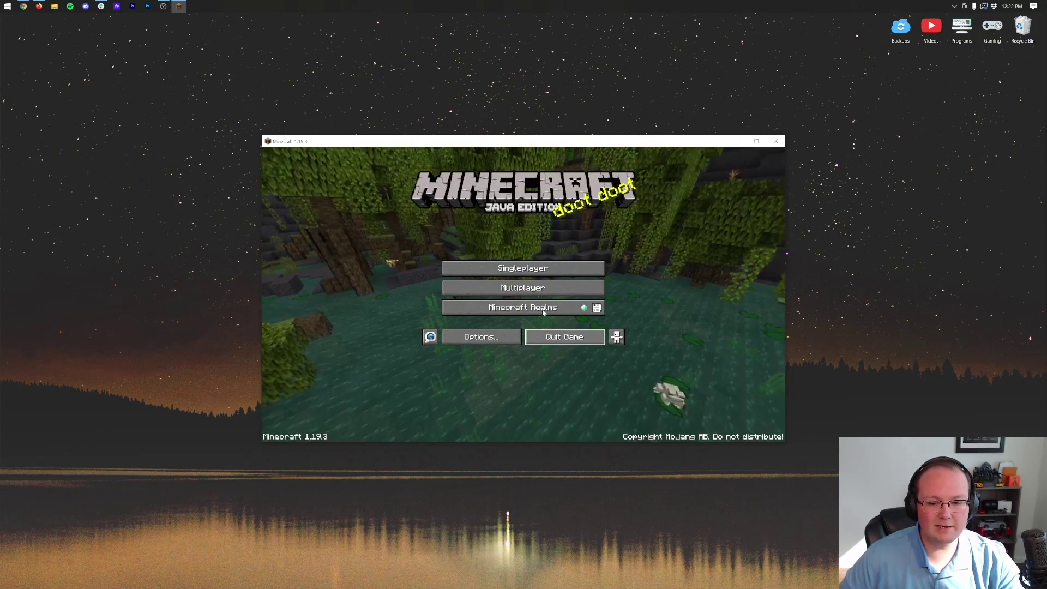
- Load the first world in the singleplayer world list
{"action": "left_click", "coordinate": [528, 267]}
{"action": "left_click", "coordinate": [428, 233]}
{"action": "left_click", "coordinate": [427, 234]}
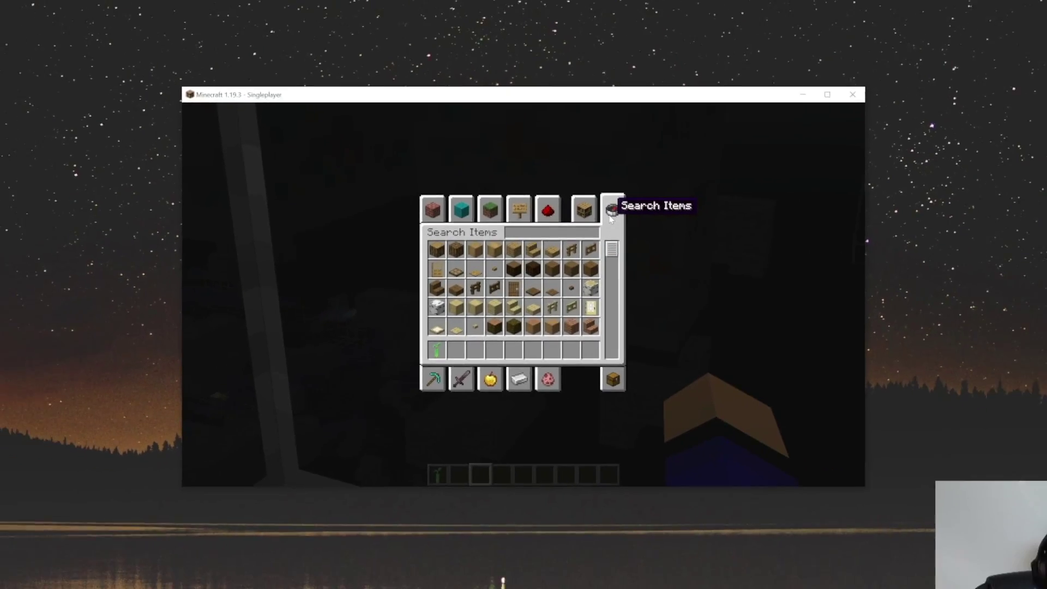
- Search the creative inventory for "night" and put a Potion of Night Vision in the second hotbar slot
{"action": "type", "text": "night"}
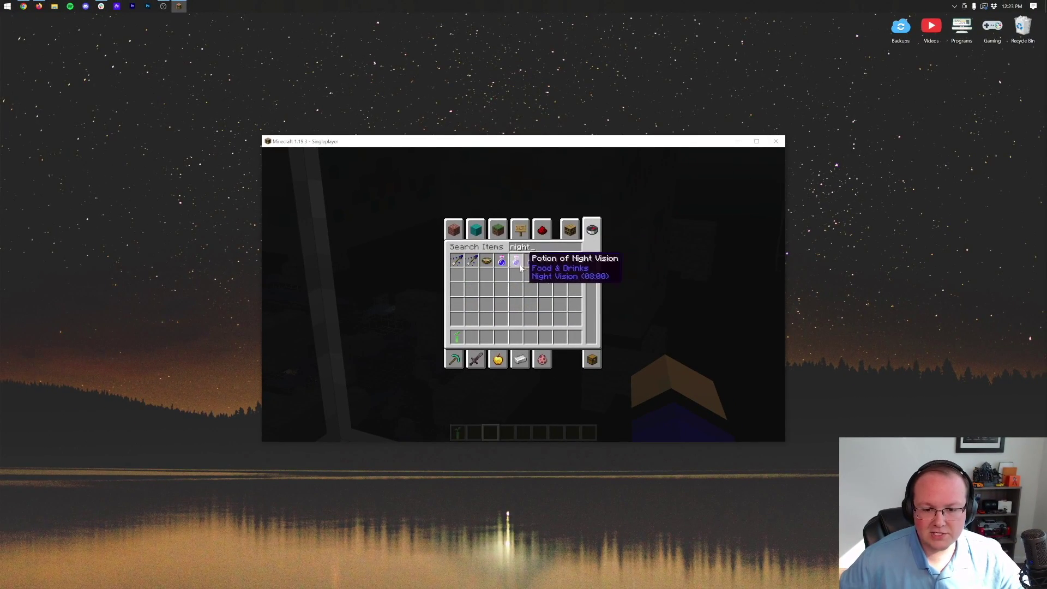
{"action": "left_click", "coordinate": [512, 263]}
{"action": "left_click", "coordinate": [471, 338]}
{"action": "key", "text": "e"}
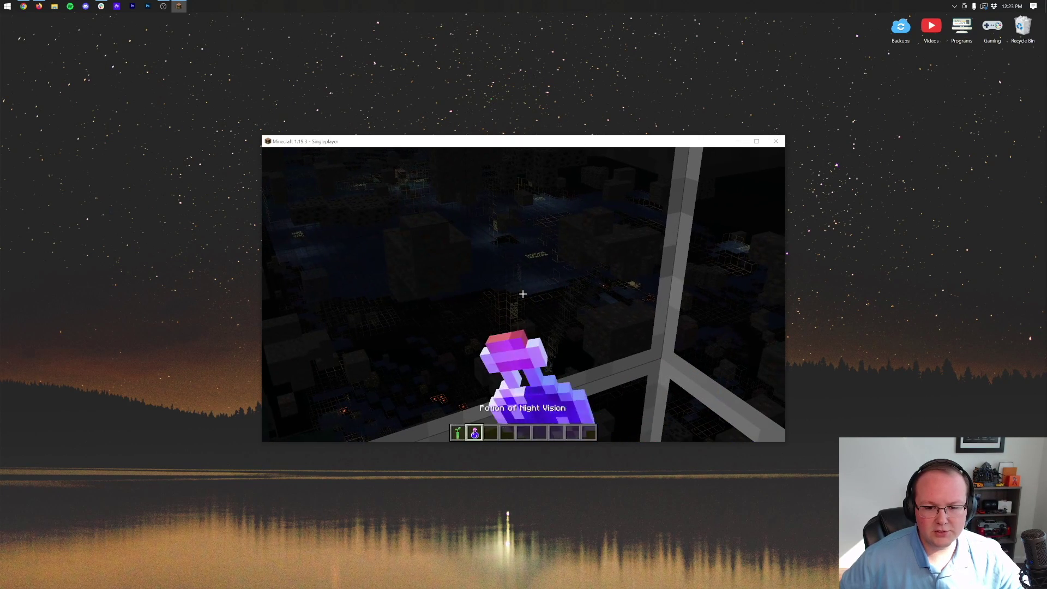
- Drink the Potion of Night Vision and explore the underground to examine the ores through the X-ray textures
{"action": "right_click", "coordinate": [522, 294]}
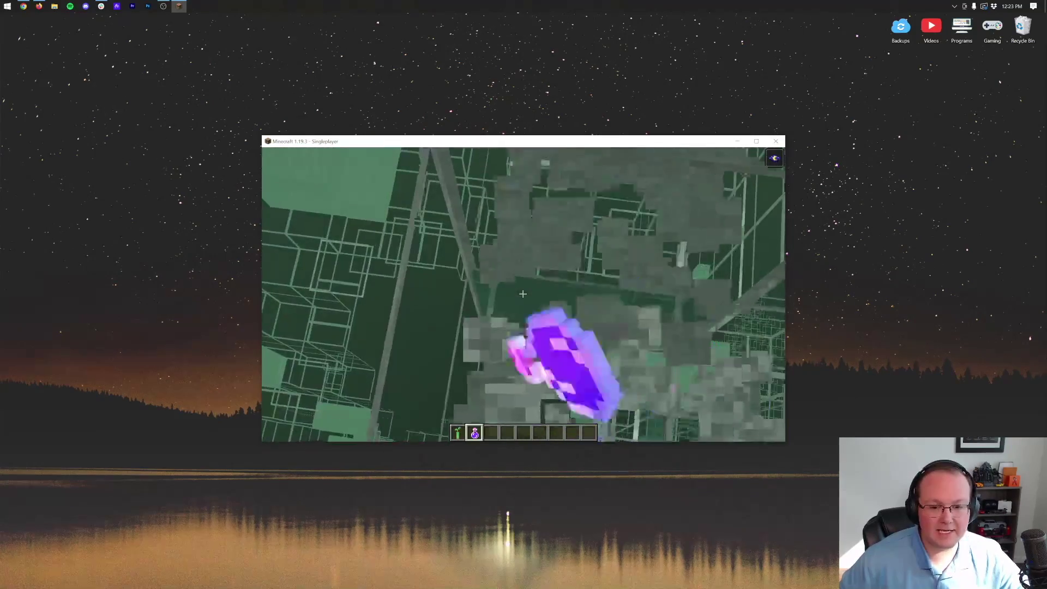
{"action": "right_click", "coordinate": [522, 294]}
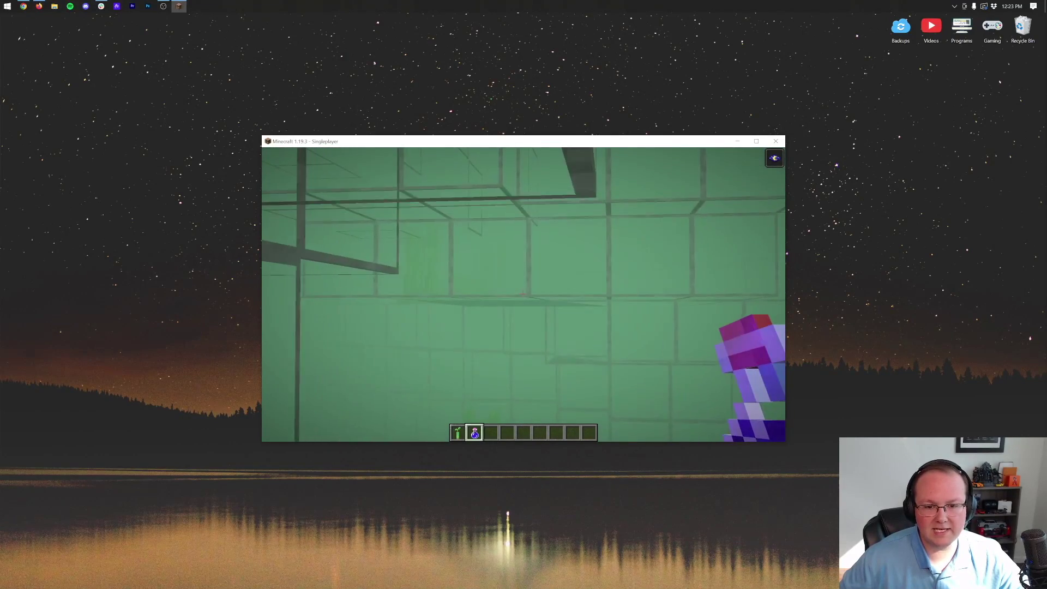
{"action": "right_click", "coordinate": [523, 294]}
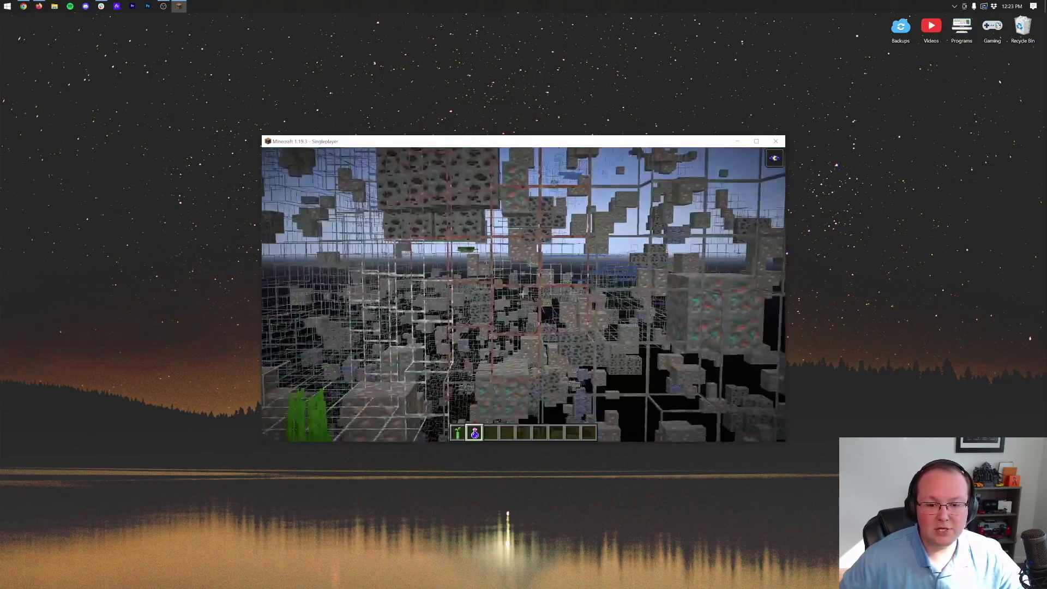
{"action": "right_click", "coordinate": [523, 294]}
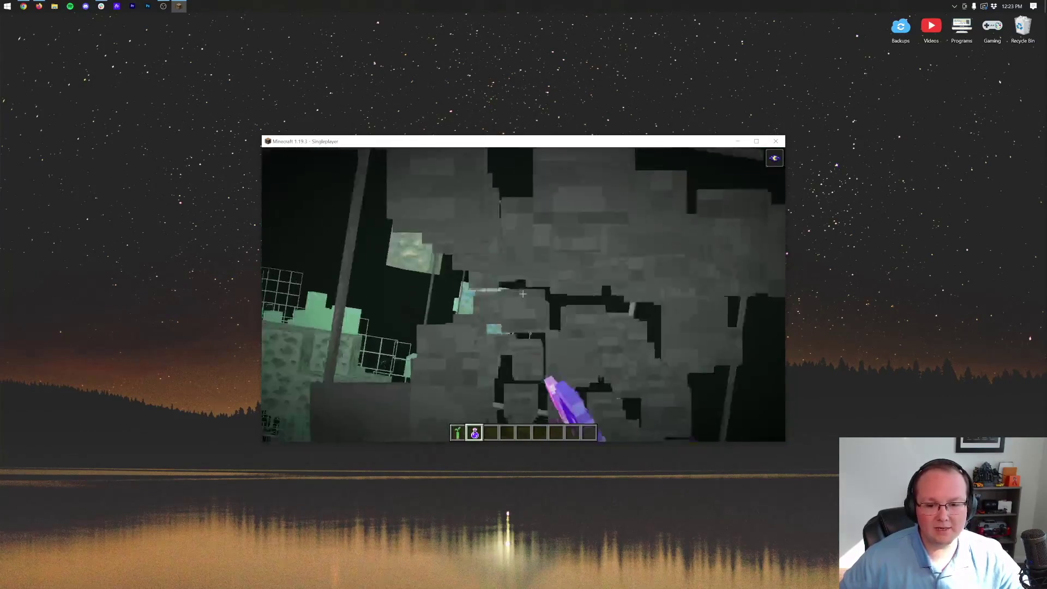
{"action": "right_click", "coordinate": [522, 293]}
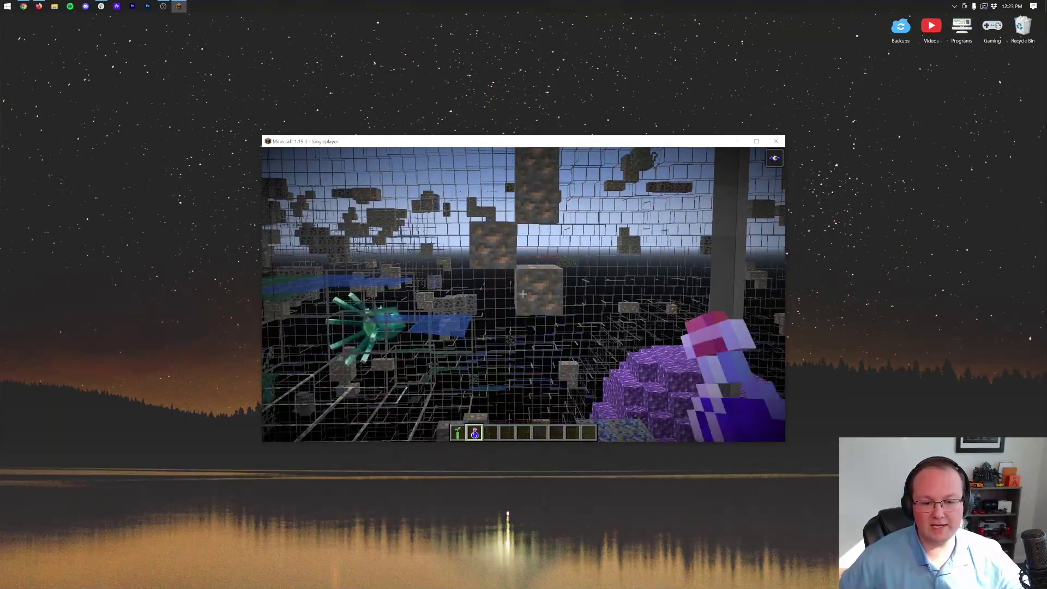
- Switch to the browser, look through the OptiFine installation guide's download link and contents list, and return to Minecraft
{"action": "left_click", "coordinate": [27, 6]}
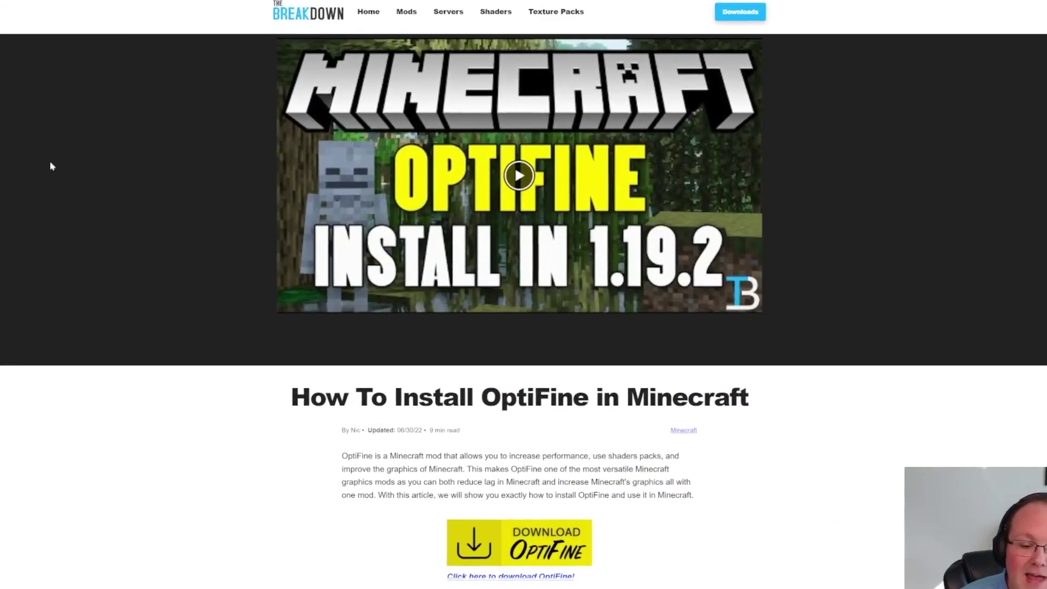
{"action": "scroll", "coordinate": [523, 327], "scroll_direction": "down", "scroll_amount": 5}
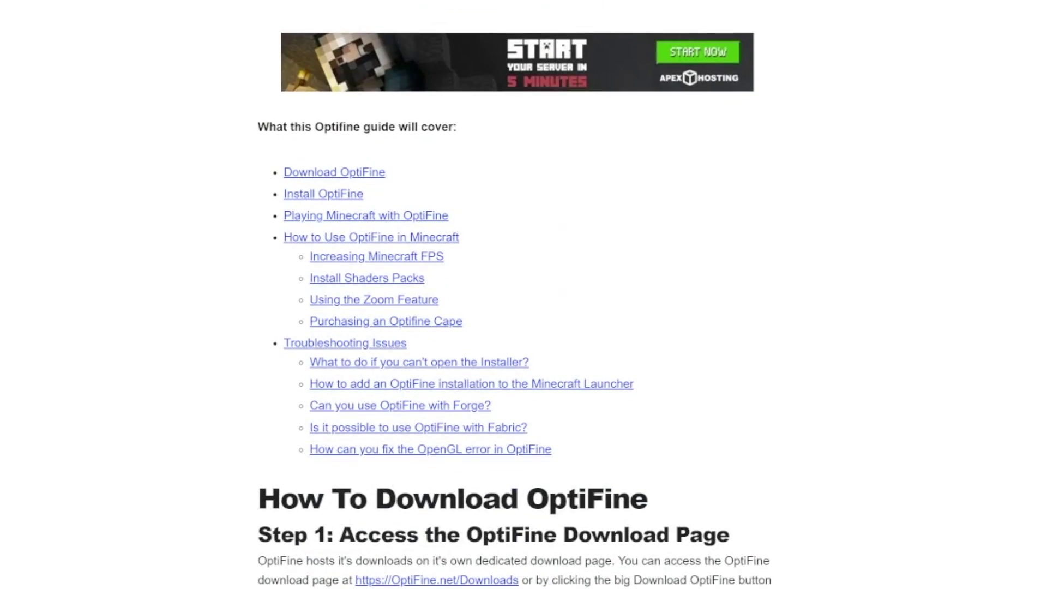
{"action": "scroll", "coordinate": [447, 334], "scroll_direction": "up", "scroll_amount": 10}
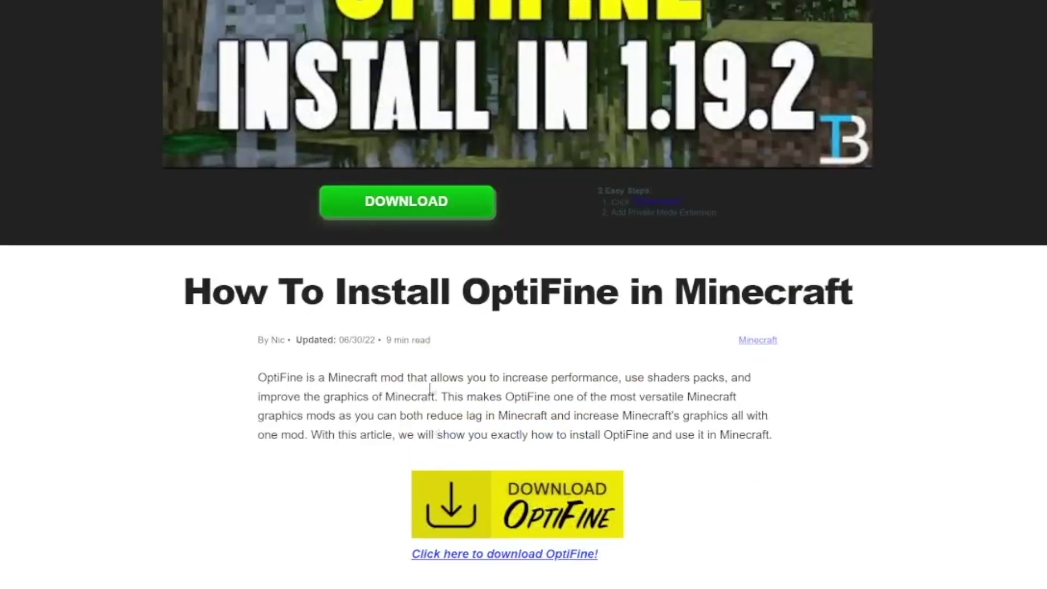
{"action": "scroll", "coordinate": [595, 334], "scroll_direction": "down", "scroll_amount": 9}
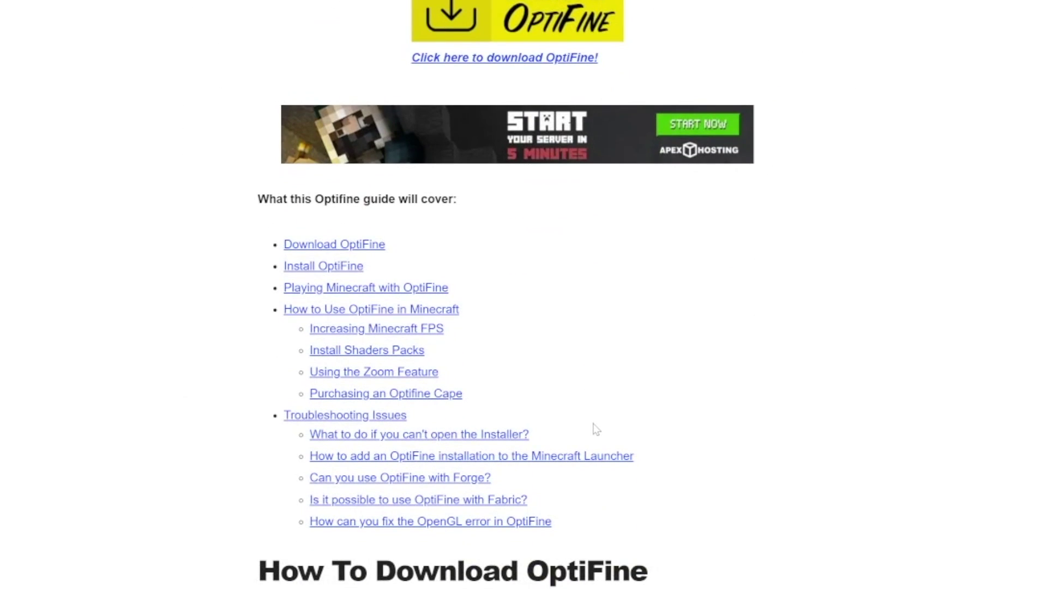
{"action": "scroll", "coordinate": [596, 429], "scroll_direction": "up", "scroll_amount": 10}
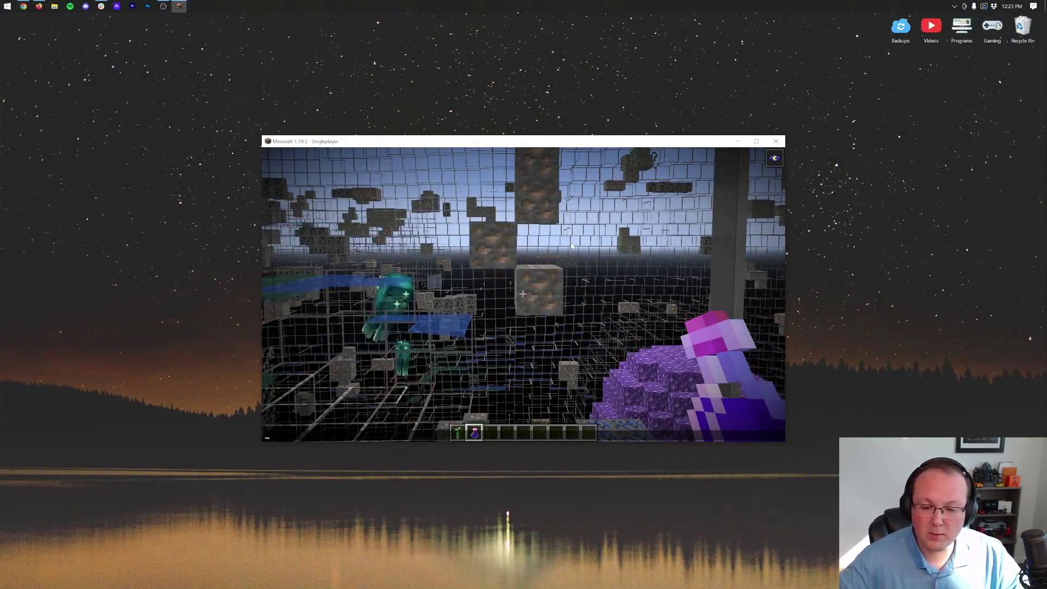
- Pause the world, open the resource pack settings and deactivate the Xray Ultimate pack
{"action": "key", "text": "Escape"}
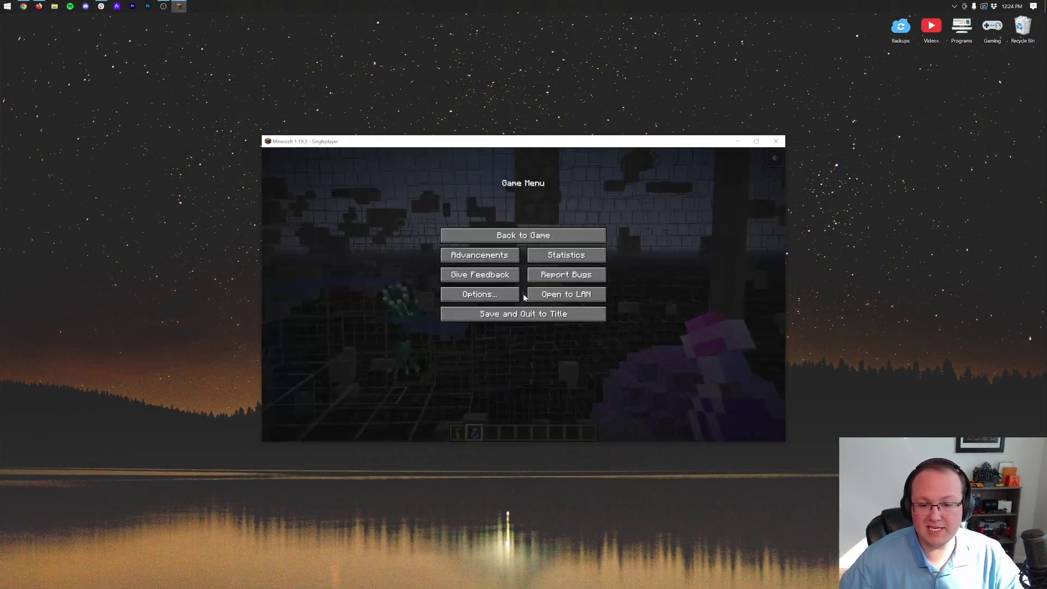
{"action": "left_click", "coordinate": [507, 302]}
{"action": "left_click", "coordinate": [500, 299]}
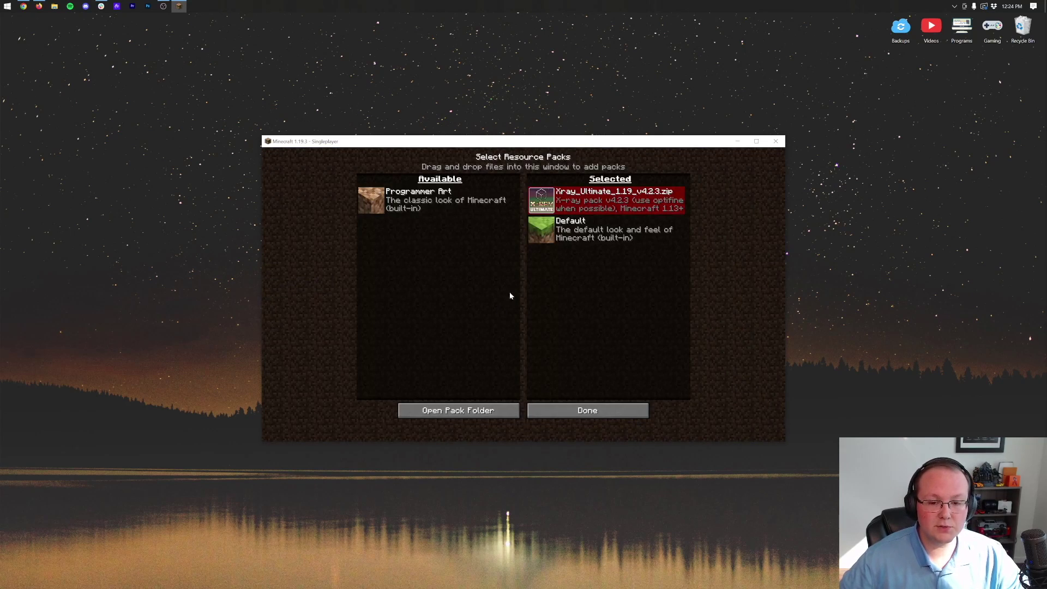
{"action": "left_click", "coordinate": [536, 200]}
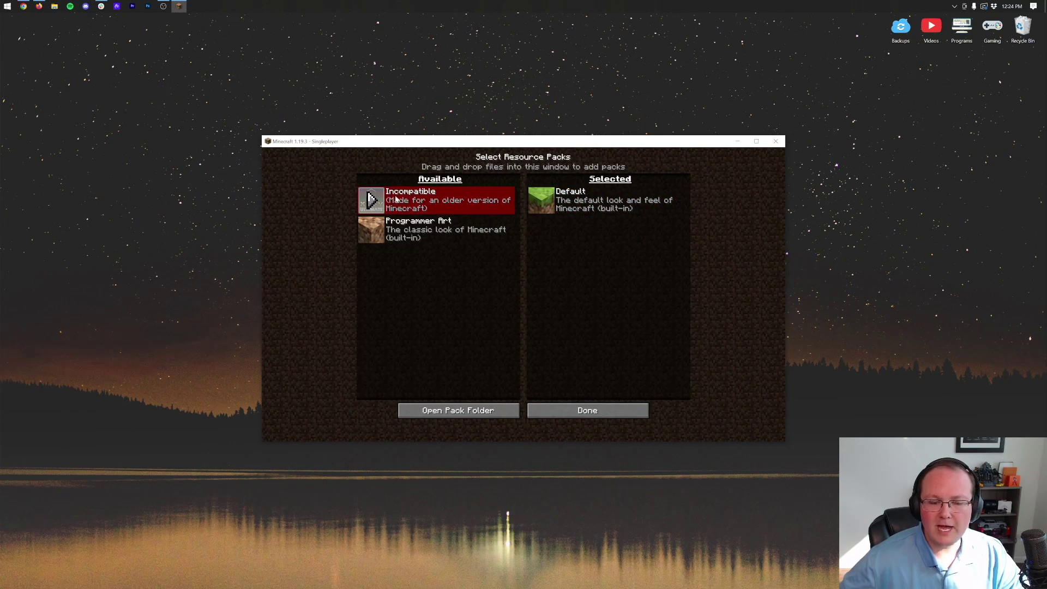
- Reactivate the Xray Ultimate pack despite its older version and deactivate it again
{"action": "left_click", "coordinate": [374, 200]}
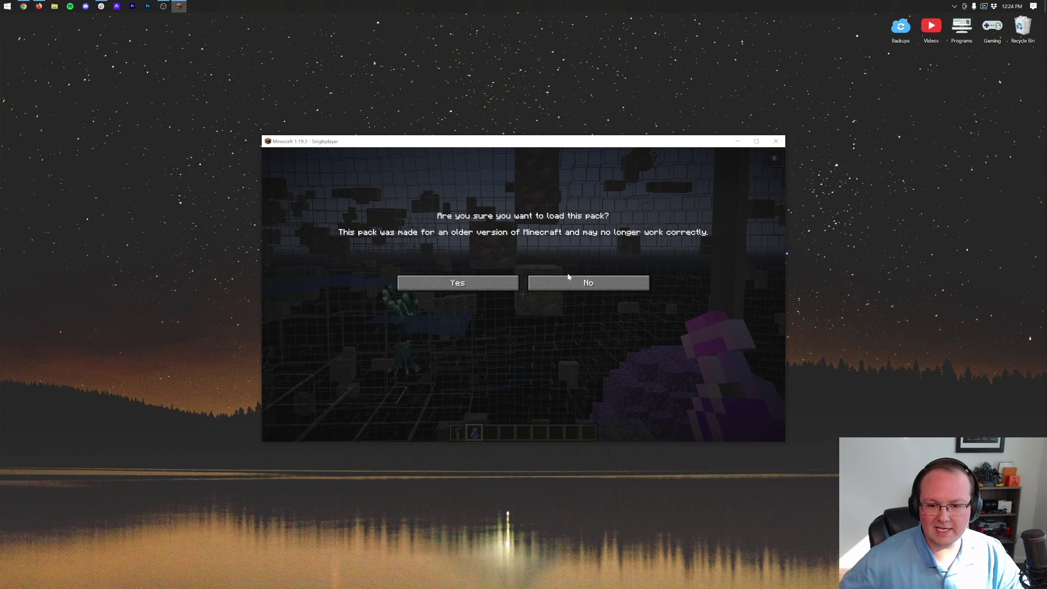
{"action": "left_click", "coordinate": [511, 279]}
{"action": "left_click", "coordinate": [539, 200]}
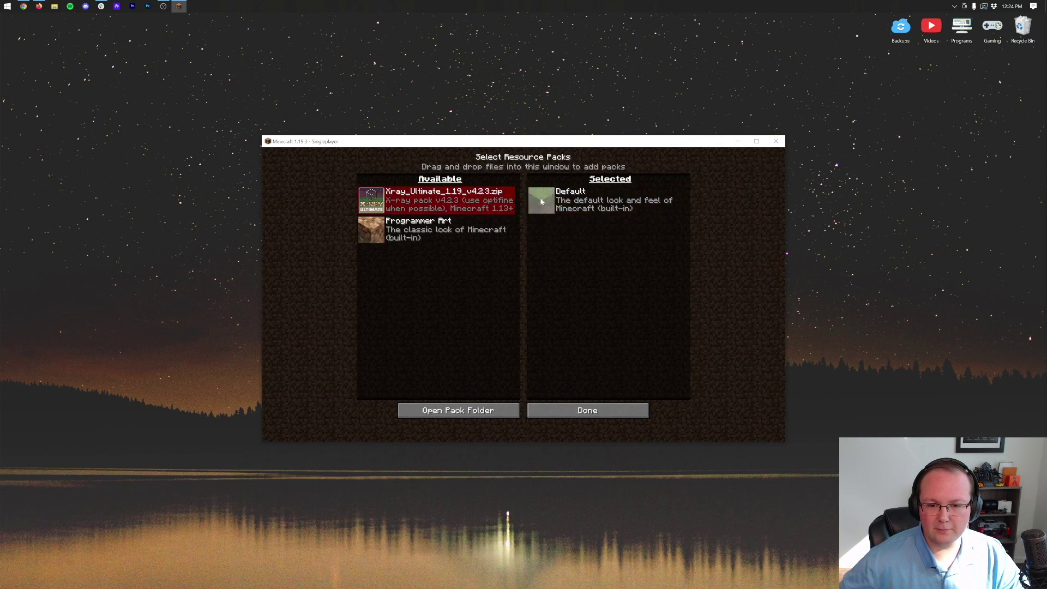
- Apply the resource pack selection without Xray Ultimate and return to the world
{"action": "left_click", "coordinate": [587, 407]}
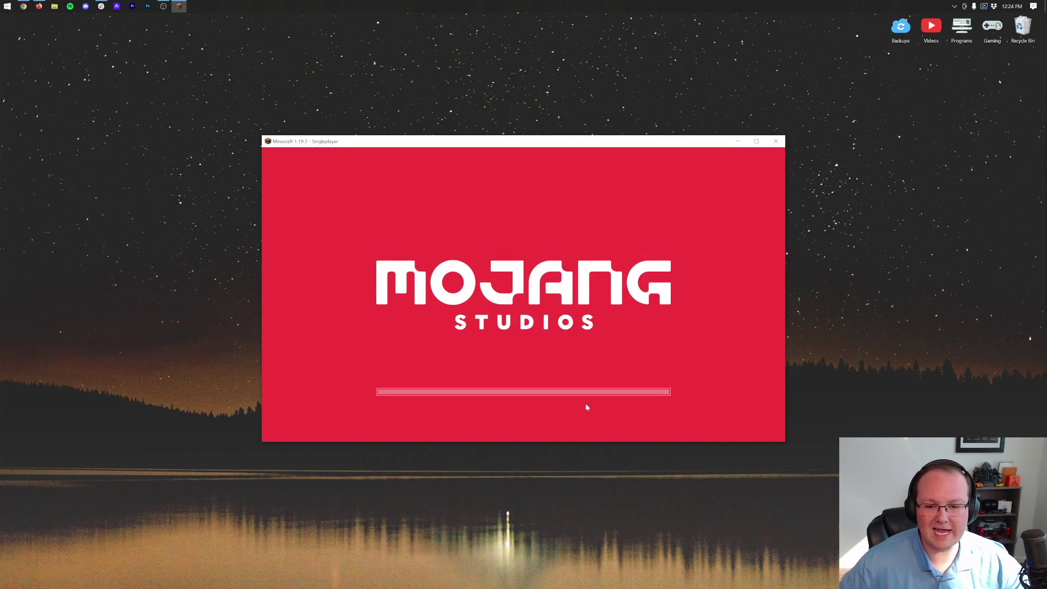
{"action": "key", "text": "Escape"}
{"action": "key", "text": "Escape"}
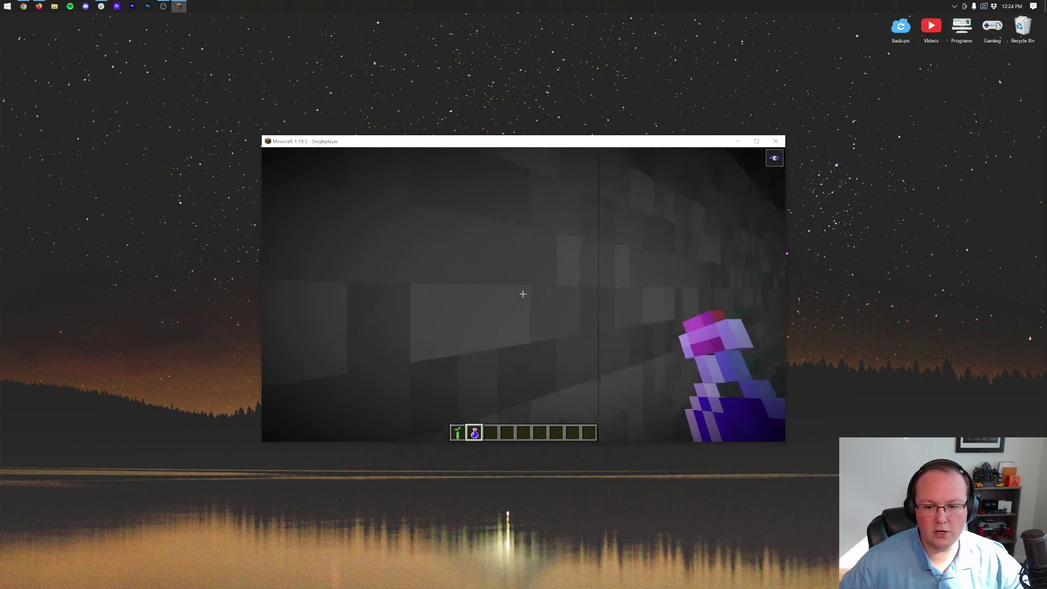
- Reopen the resource pack settings, activate Xray Ultimate despite its older version and apply the selection
{"action": "key", "text": "Escape"}
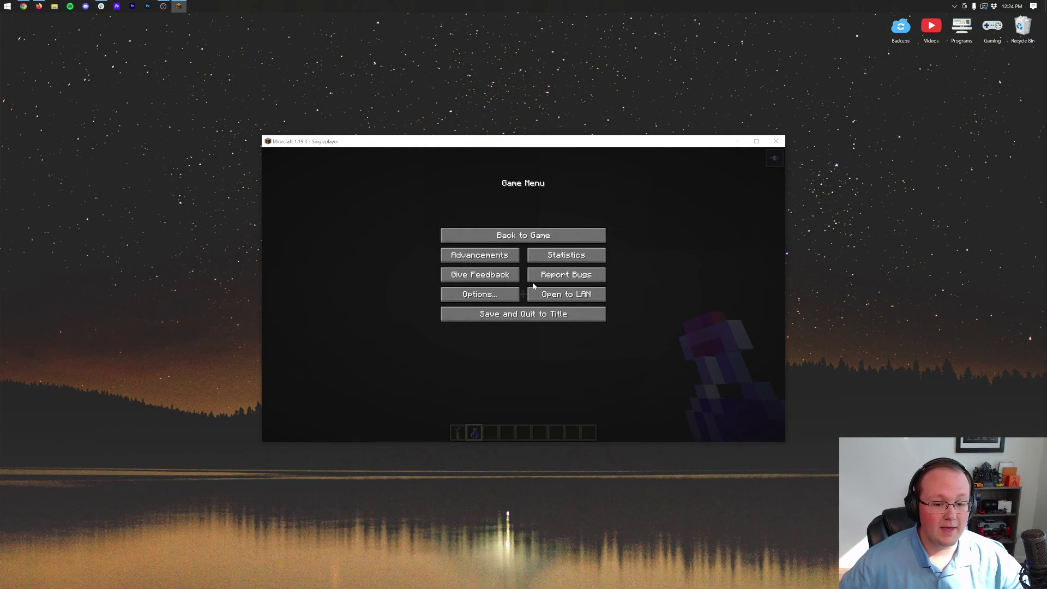
{"action": "left_click", "coordinate": [506, 293]}
{"action": "left_click", "coordinate": [487, 298]}
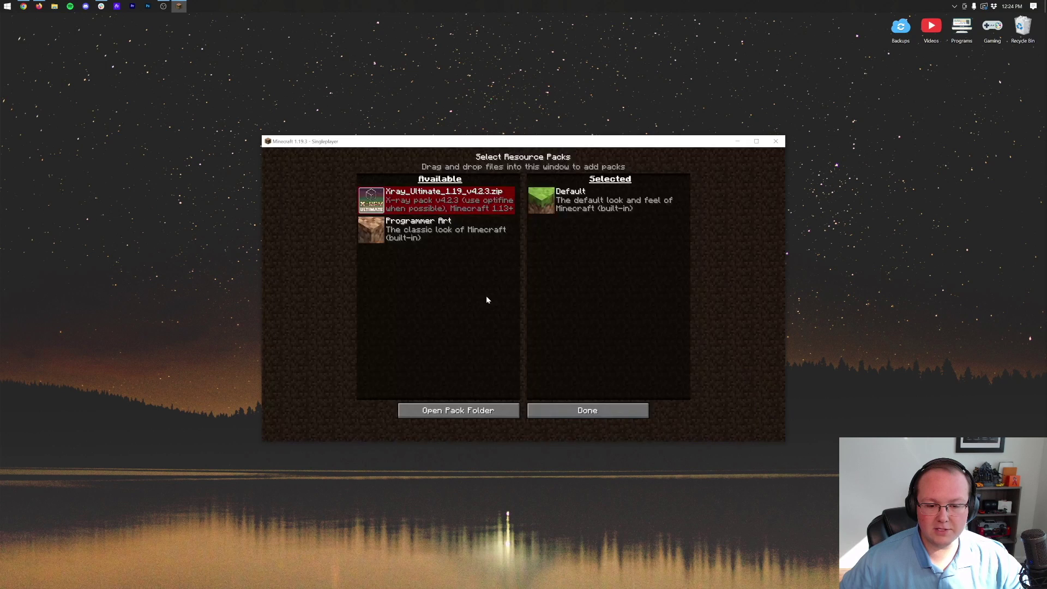
{"action": "left_click", "coordinate": [371, 201]}
{"action": "left_click", "coordinate": [512, 282]}
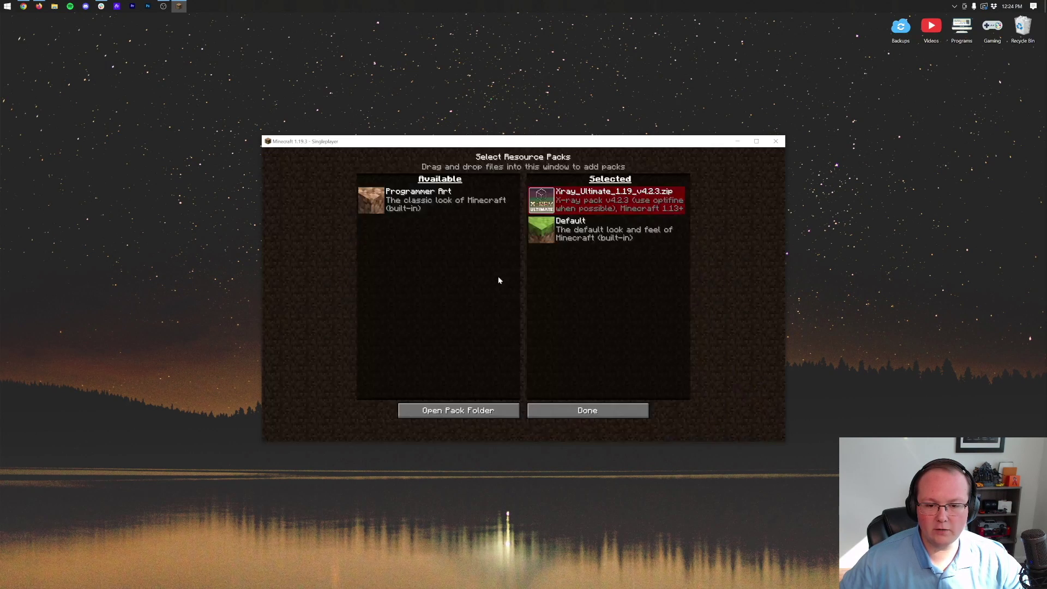
{"action": "left_click", "coordinate": [586, 415]}
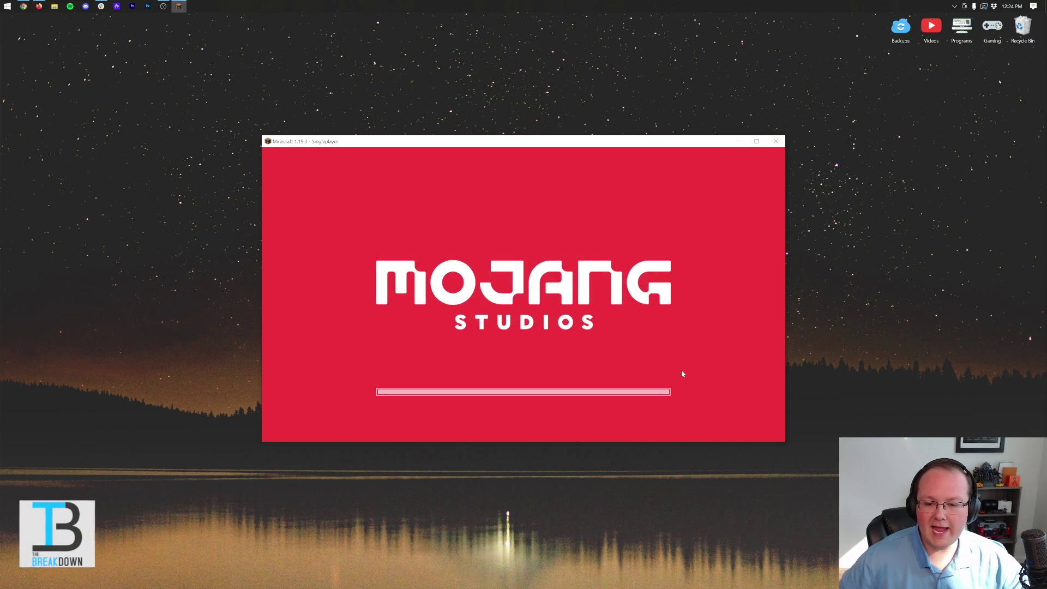